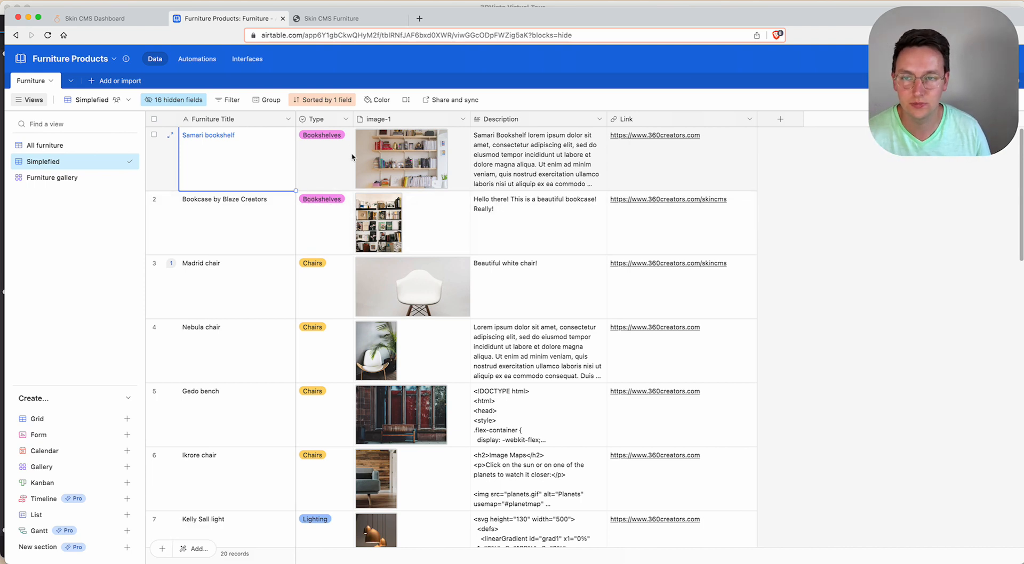
- Examine the predefined options of the Type field, leaving its settings as they are
click(348, 122)
click(339, 142)
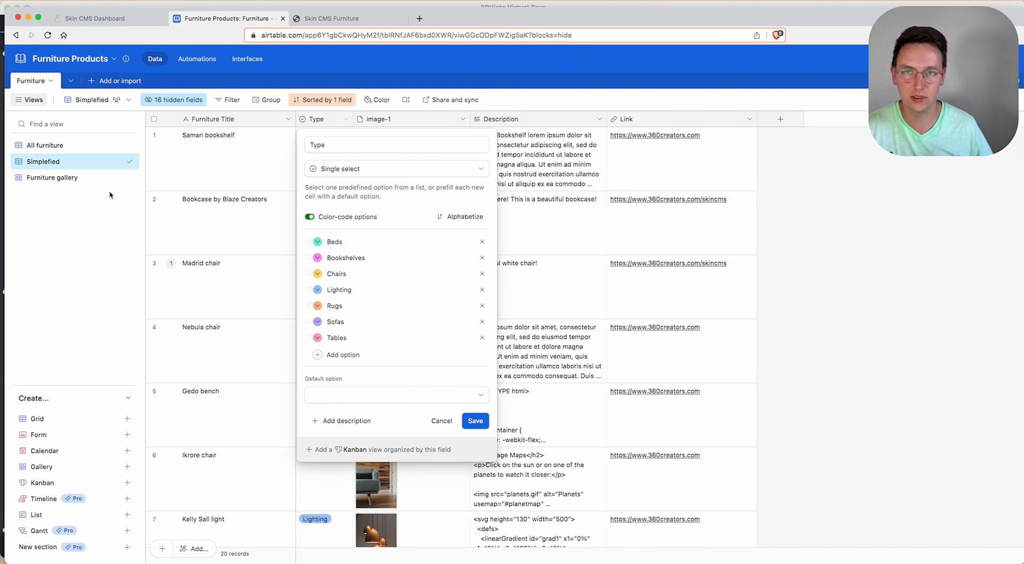
click(355, 247)
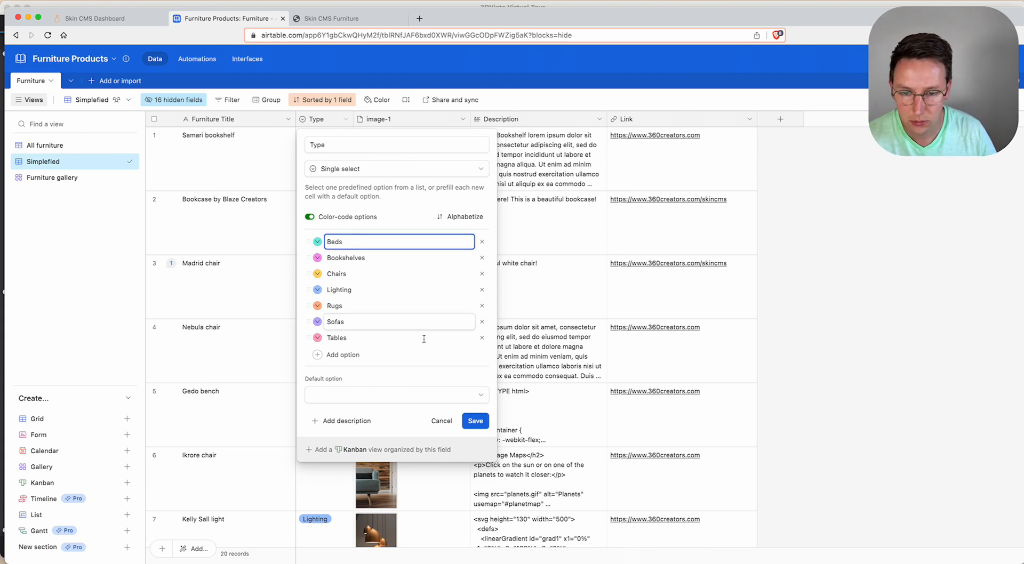
key(super+a)
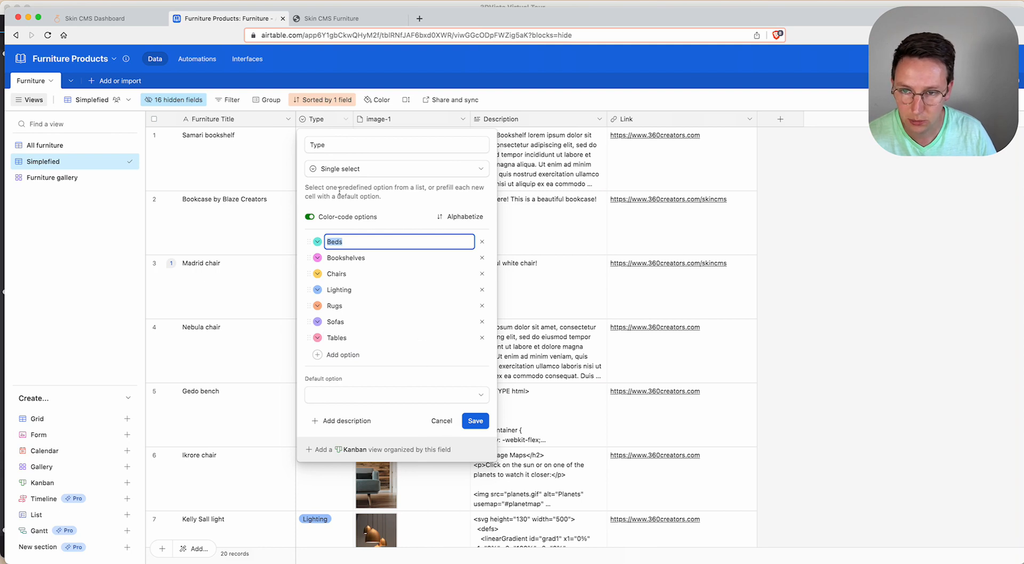
click(441, 421)
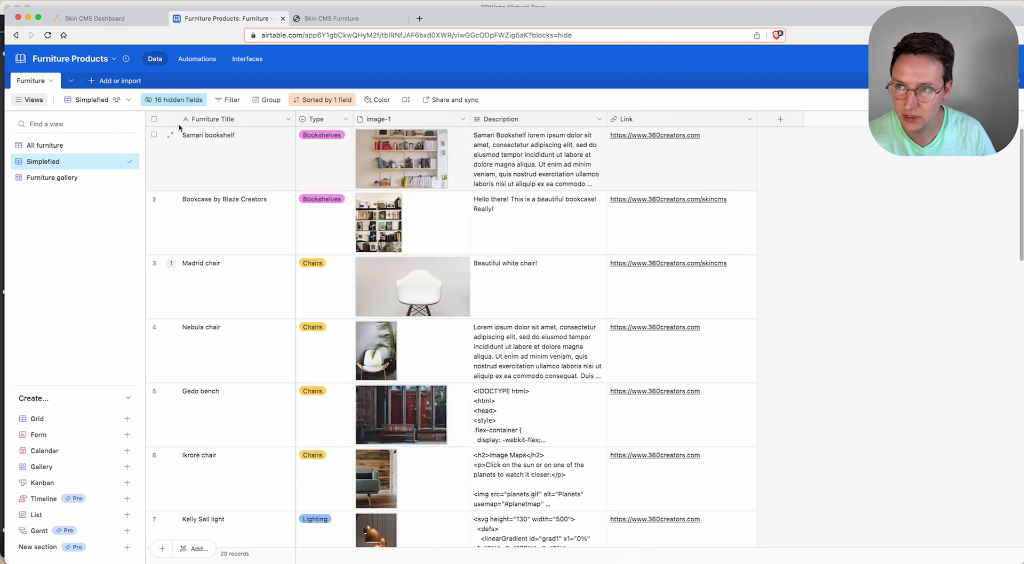
- Create a new blank table named "categories"
click(117, 81)
click(134, 106)
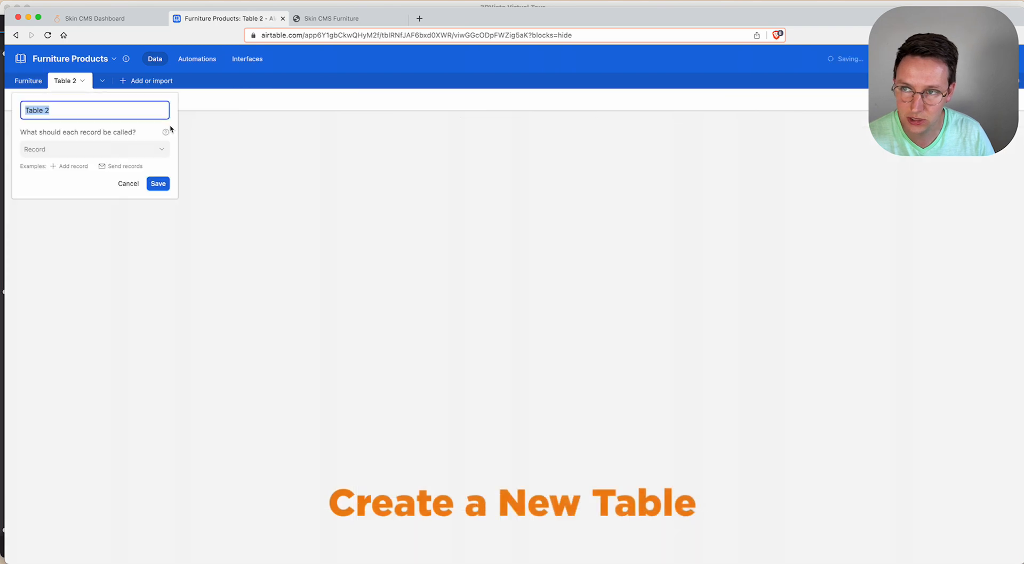
text(categories)
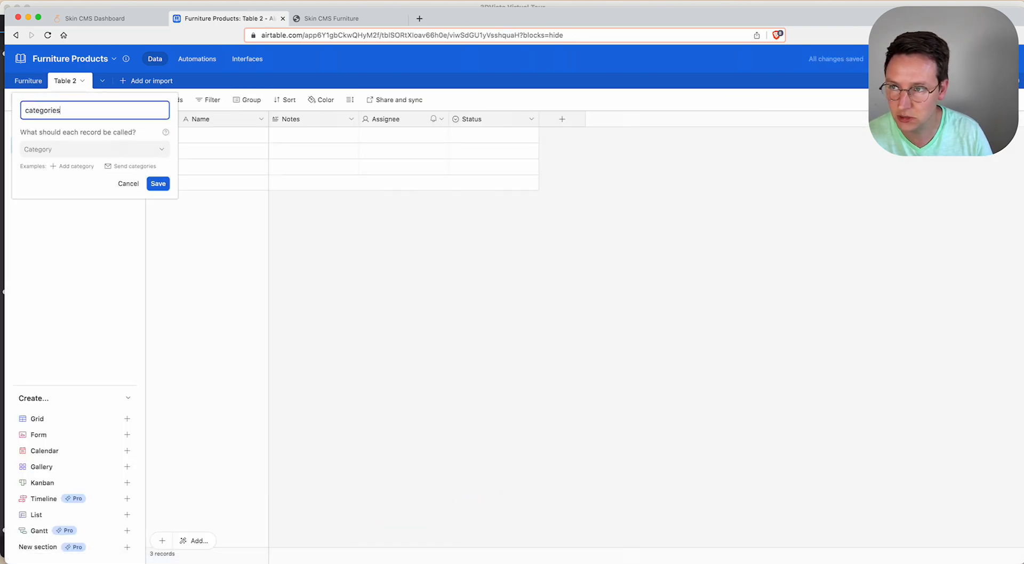
key(Return)
- Enter Beds, Bookshelves, Chairs, Lighting, Rugs, Sofas and Tables as records in the categories table and rename the primary field "Furniture Category"
text(Beds)
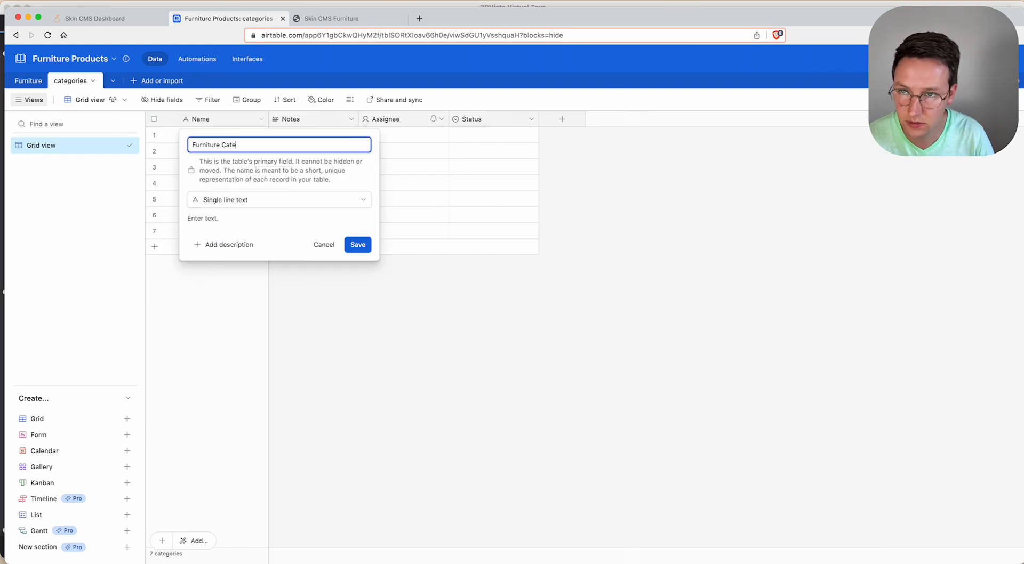
key(Return)
- Delete the default Notes, Assignee and Status fields from the categories table
right_click(319, 120)
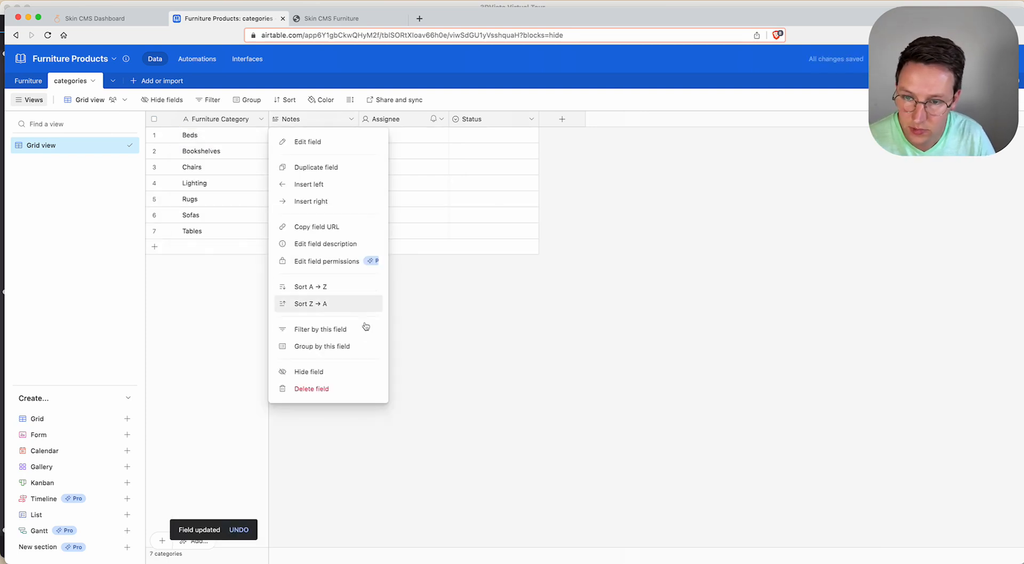
click(311, 388)
right_click(307, 119)
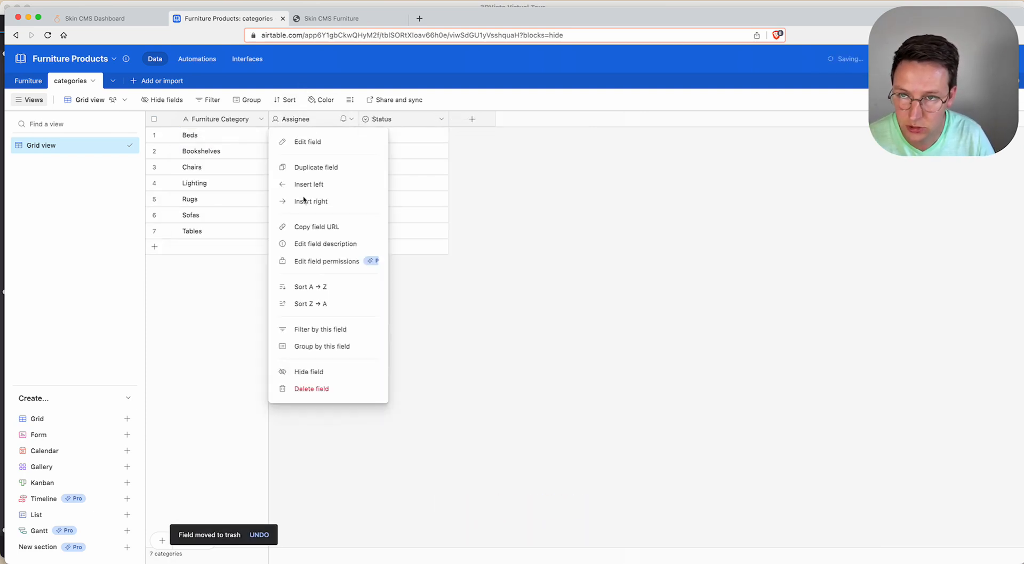
click(322, 389)
right_click(336, 120)
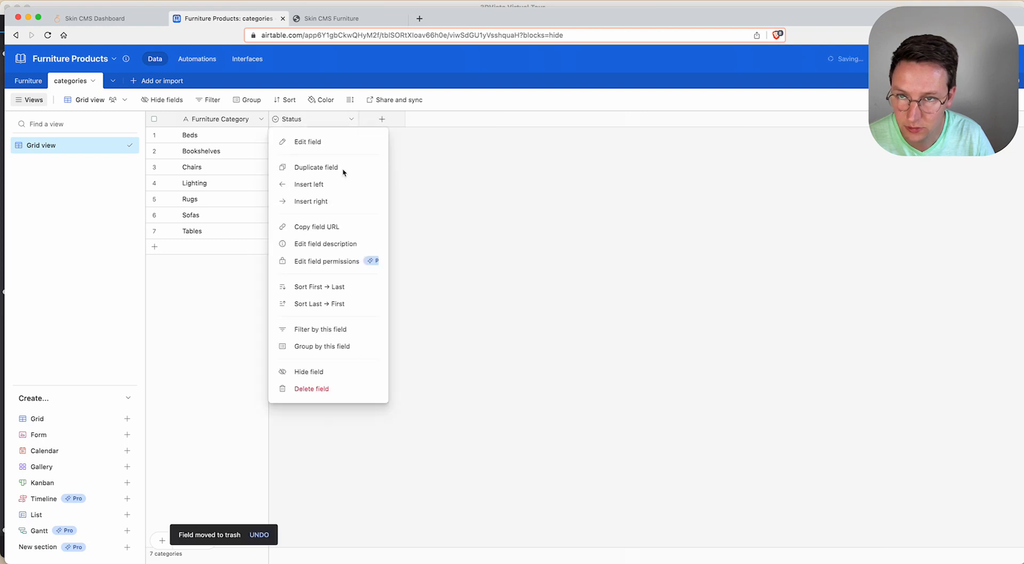
click(312, 389)
- Add a single line text field named "Emoji" to the categories table
click(292, 119)
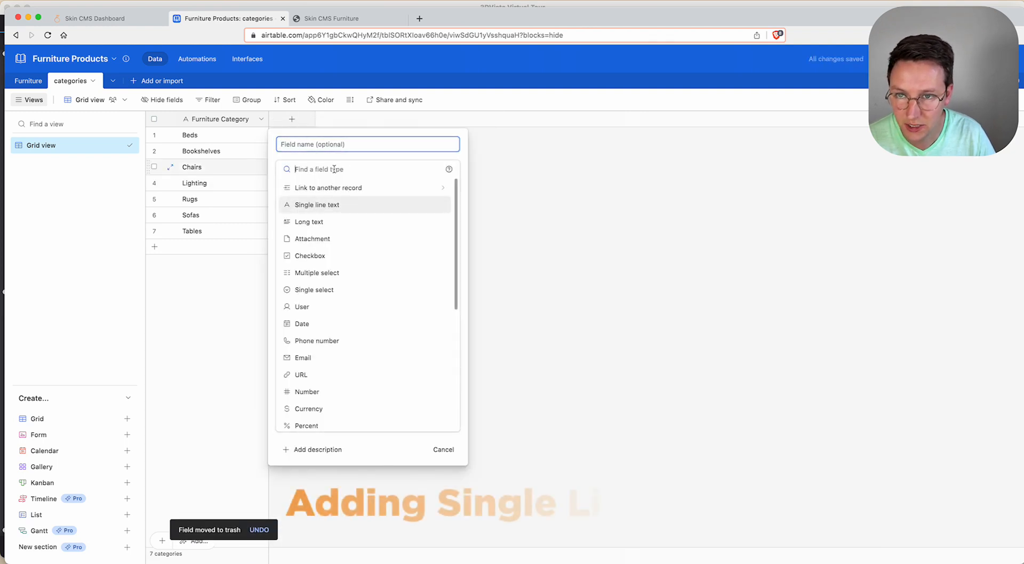
click(320, 205)
click(335, 145)
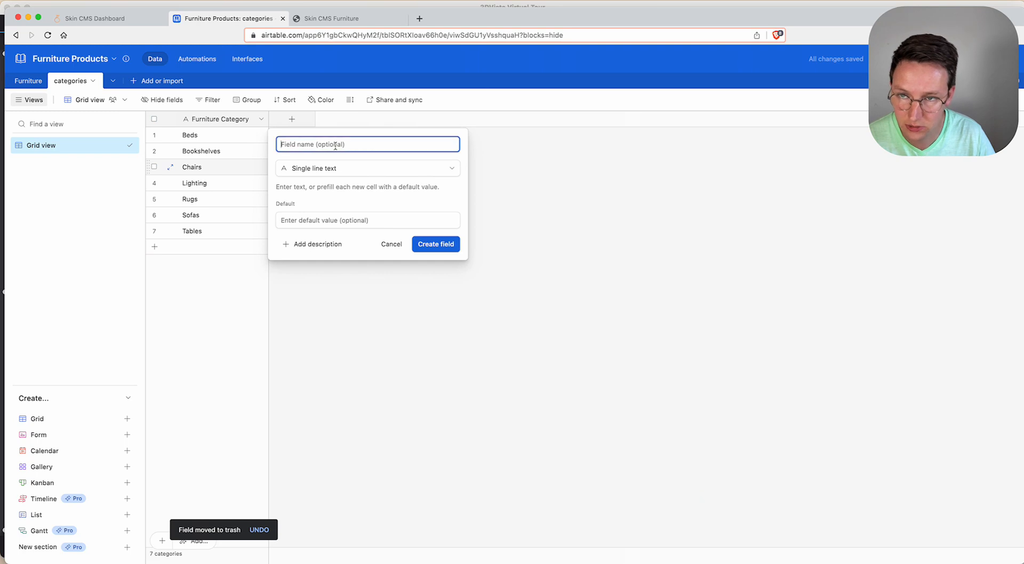
text(Emoji)
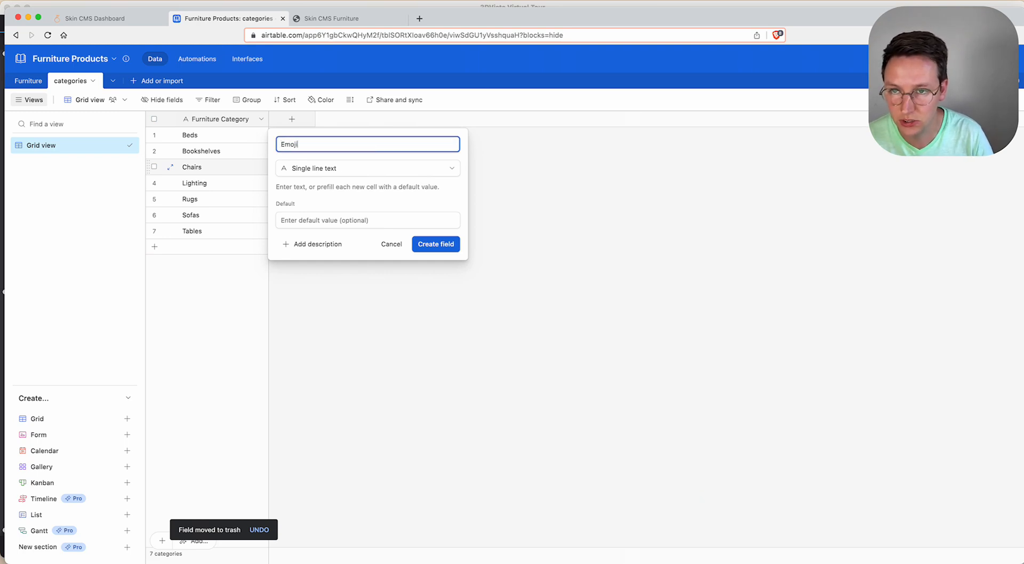
key(Return)
- Fill the Emoji field of all seven categories with matching emojis, such as a bed for Beds and books for Bookshelves
click(304, 139)
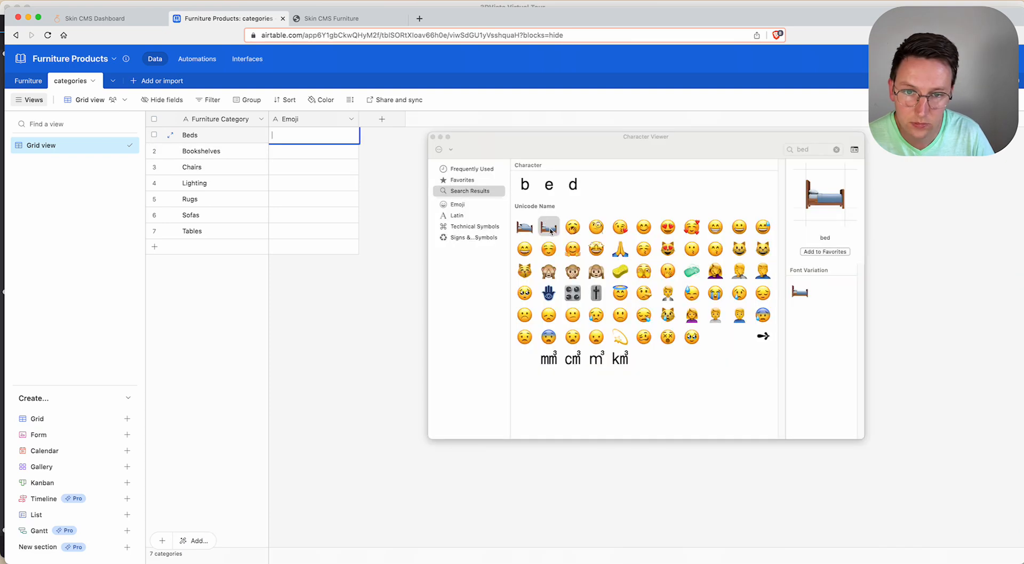
double_click(550, 230)
double_click(293, 152)
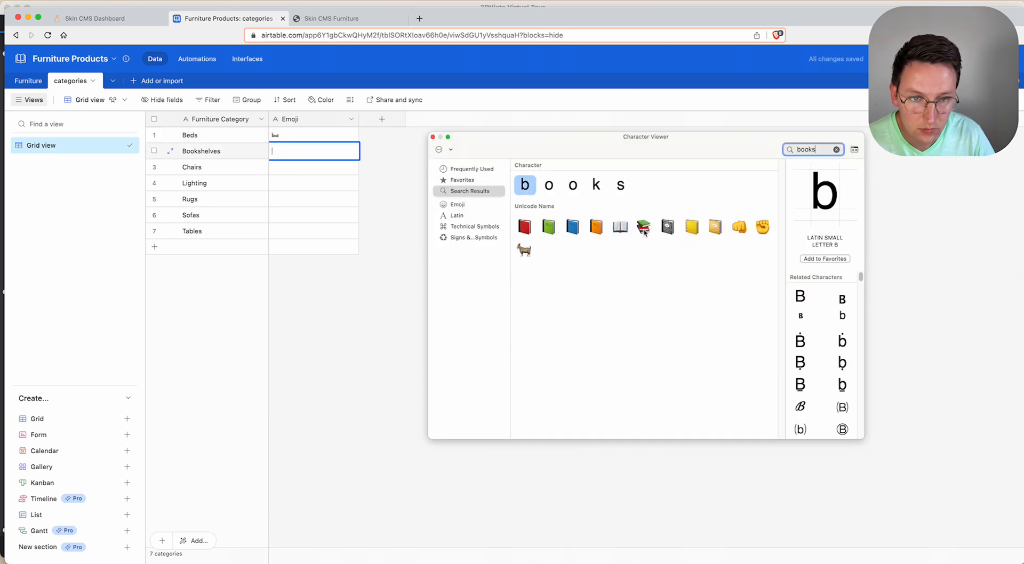
double_click(644, 227)
double_click(288, 167)
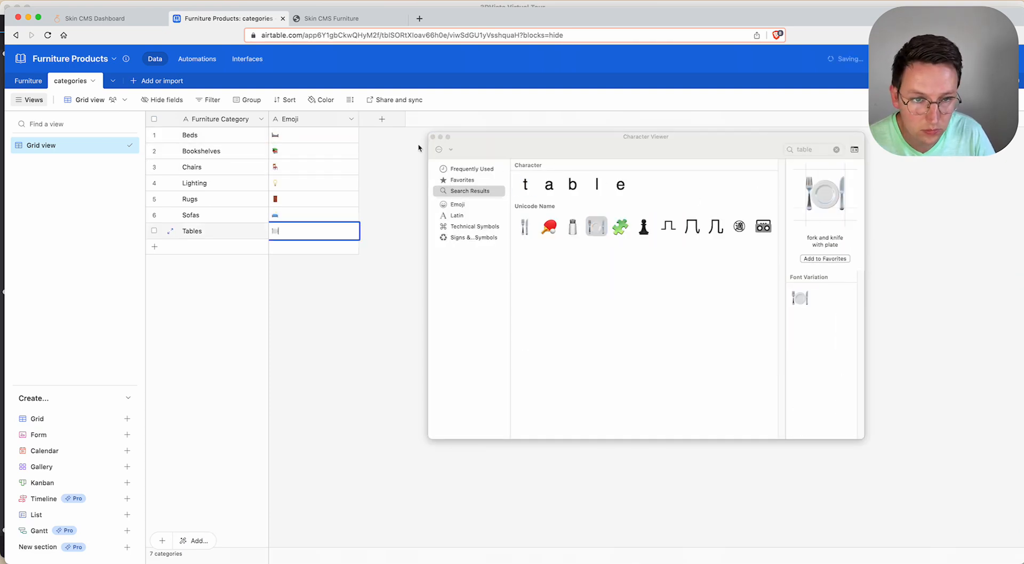
click(433, 137)
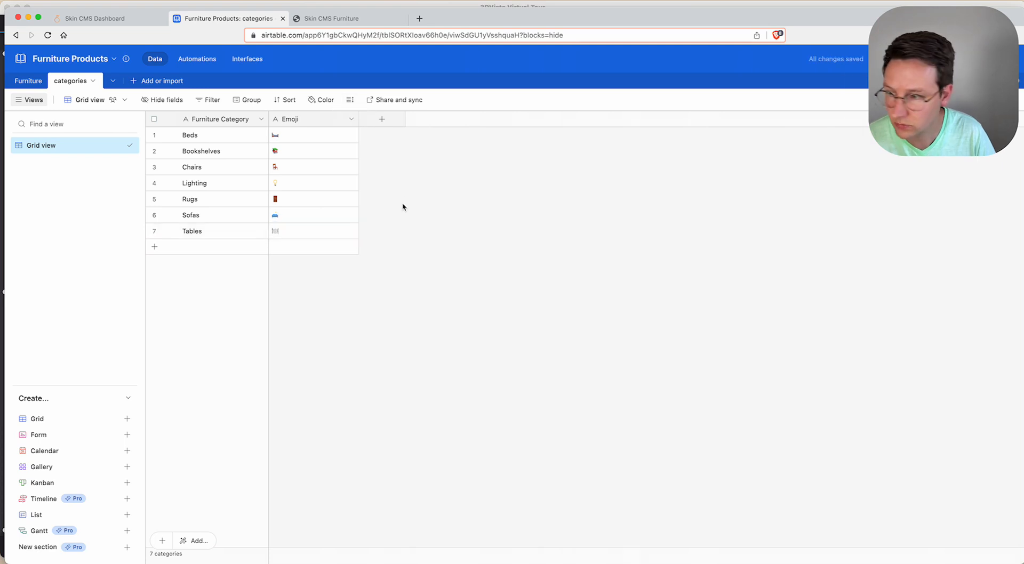
- Add a field to the Furniture table that links to categories, with linking to multiple records turned off
click(28, 80)
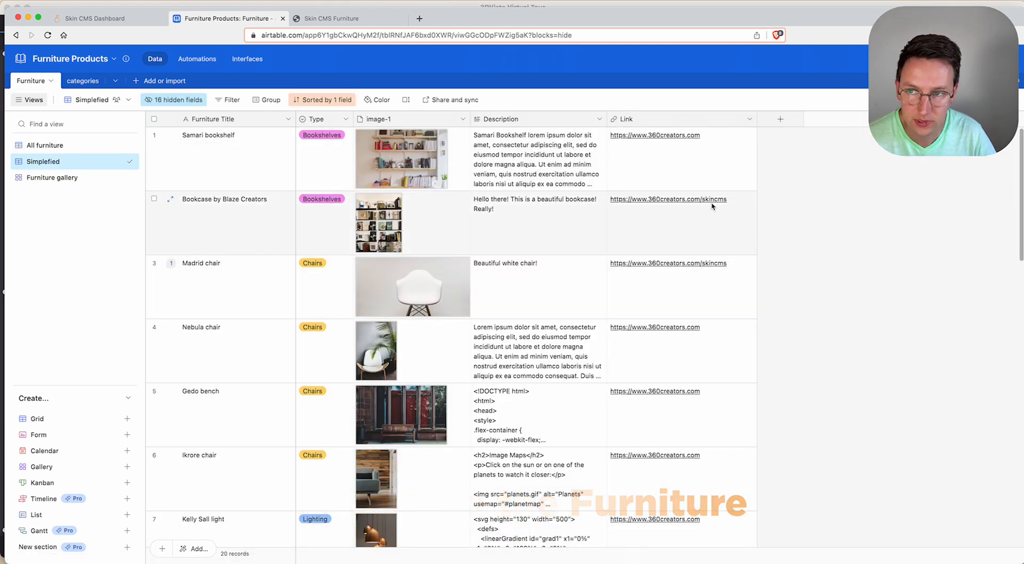
click(771, 127)
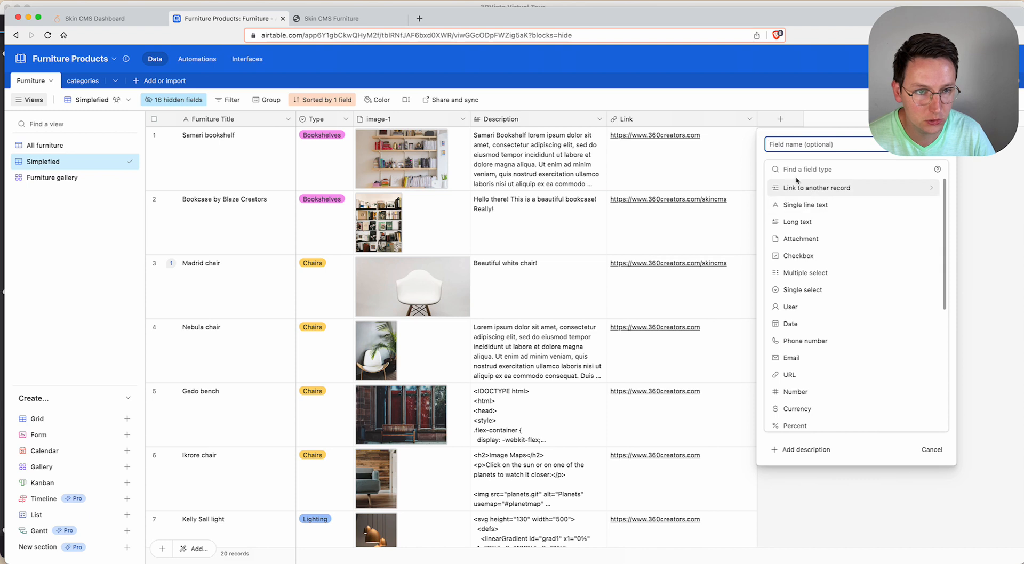
click(801, 190)
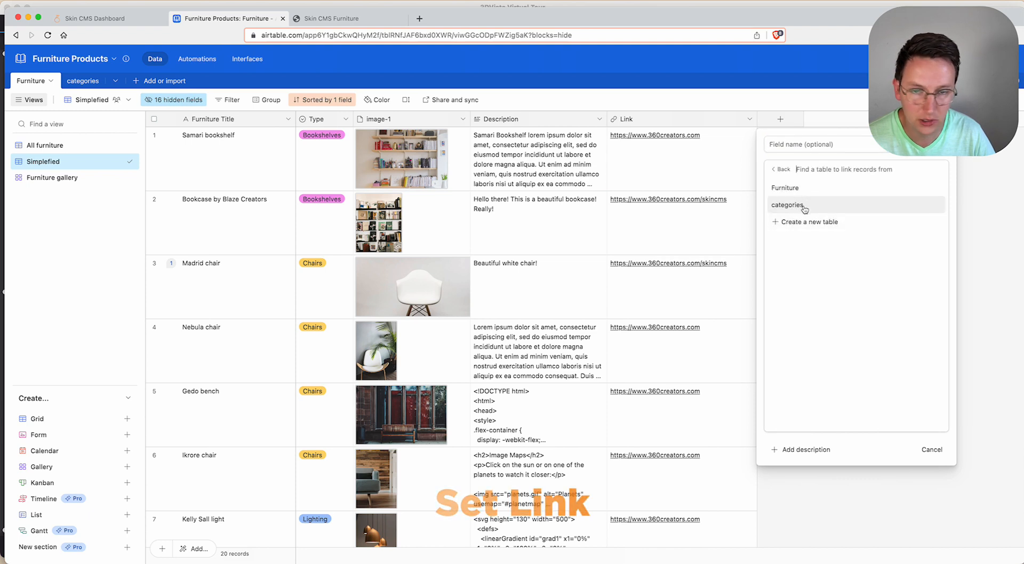
click(810, 212)
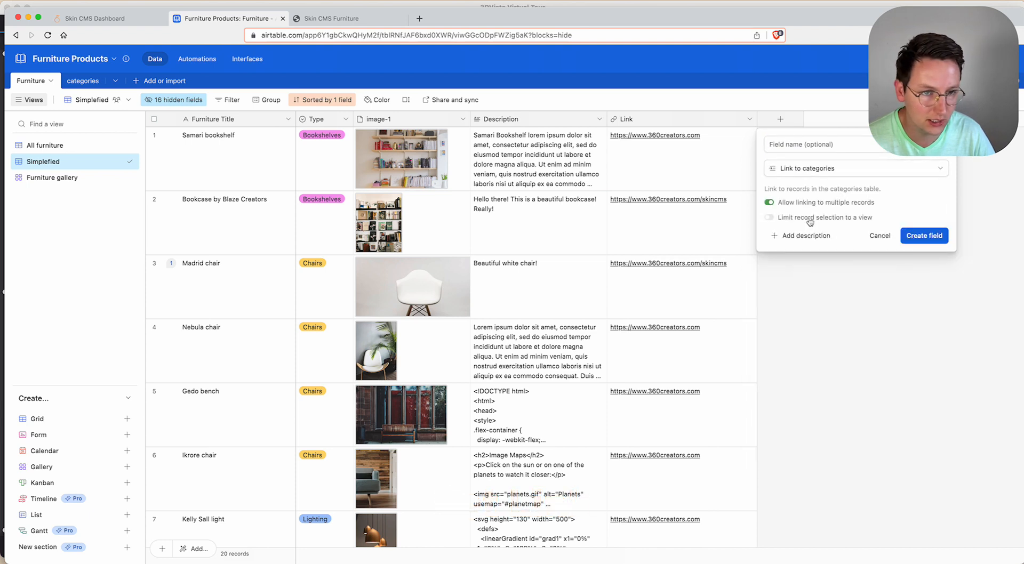
click(771, 203)
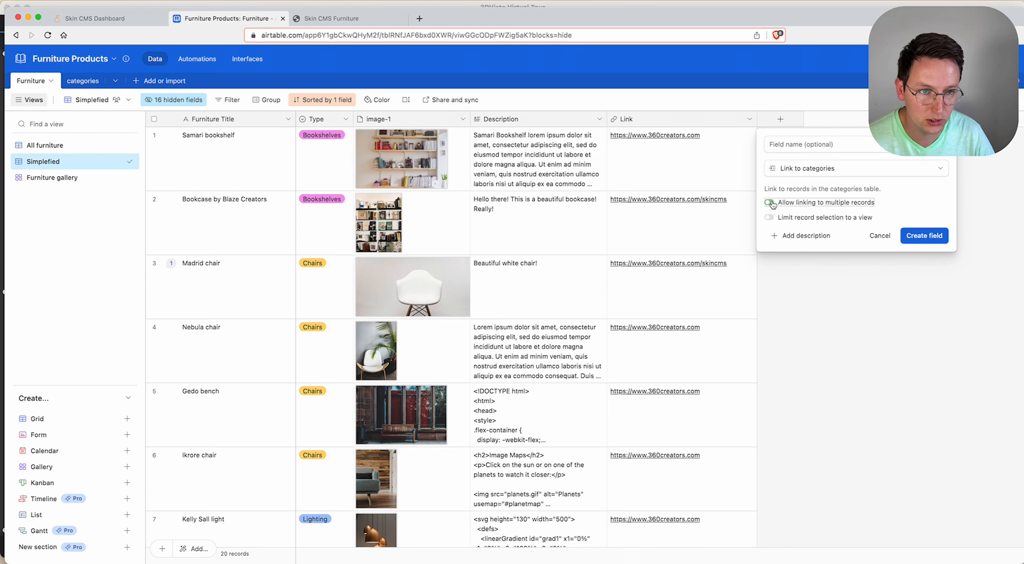
click(920, 237)
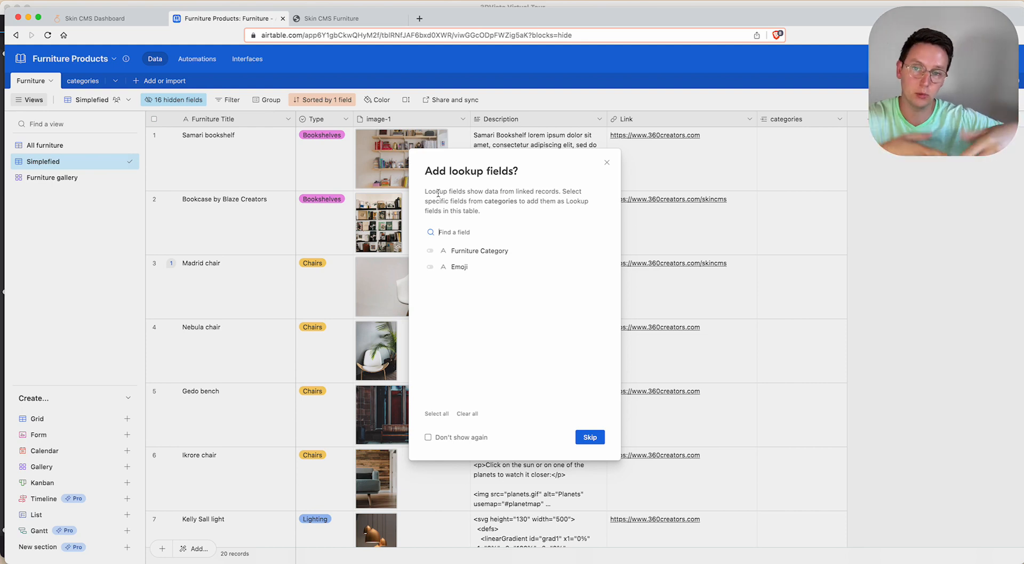
- Add Emoji from the linked categories as a lookup field and widen its column to fit the full name
click(430, 266)
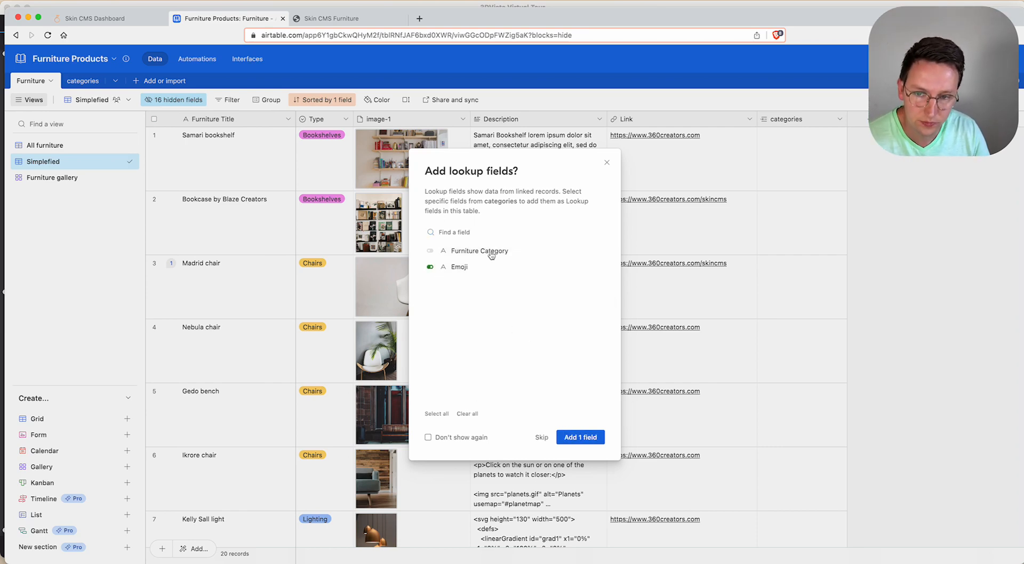
click(580, 437)
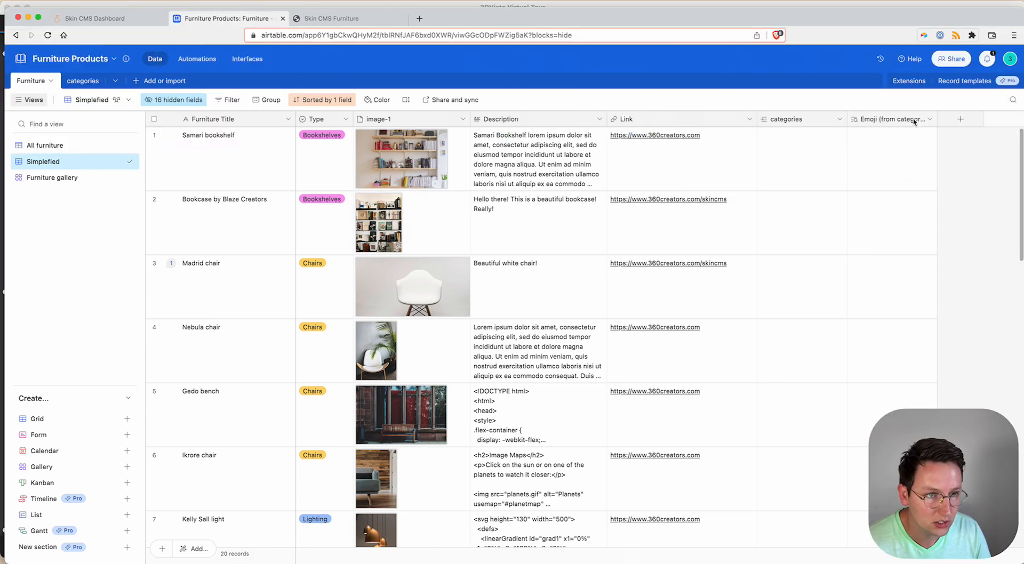
drag(937, 119, 968, 119)
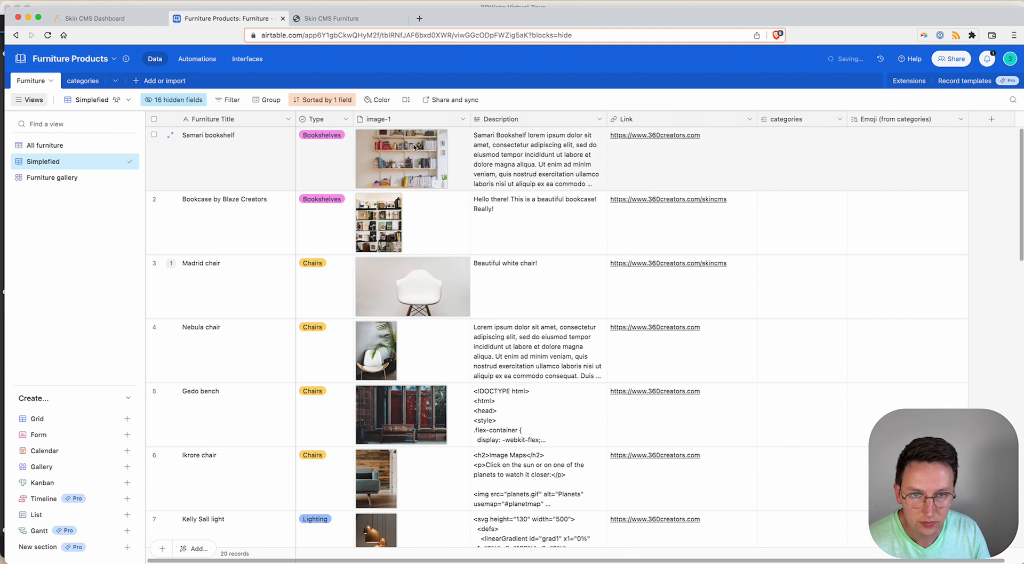
- Link the Samari bookshelf record to the Bookshelves category and check its emoji lookup cell
click(806, 171)
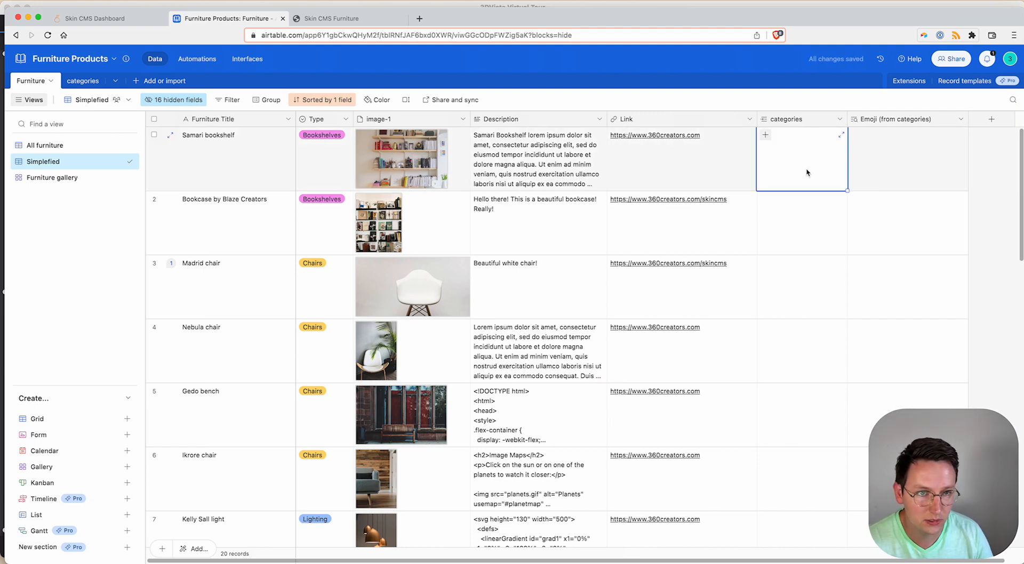
click(766, 137)
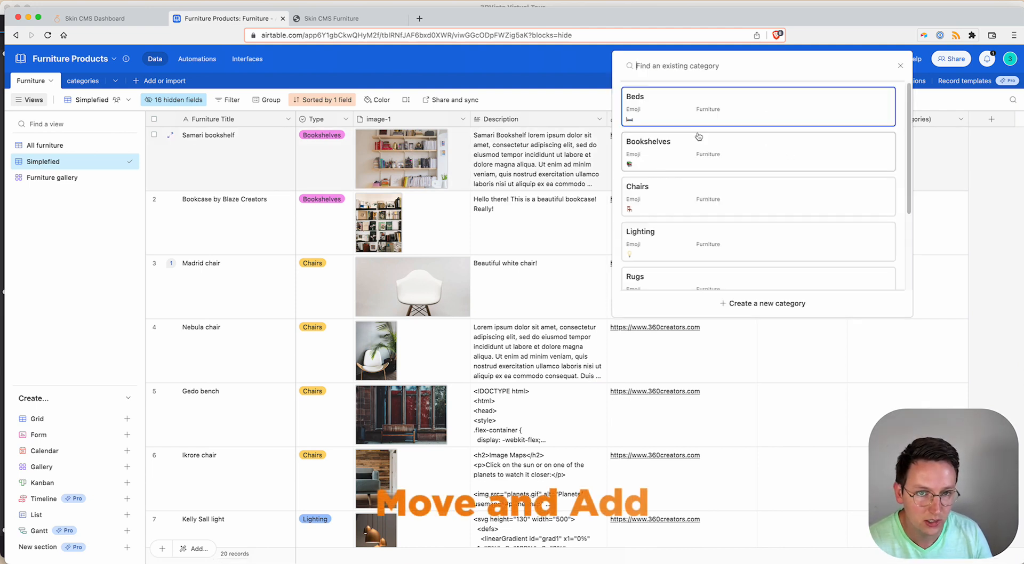
click(670, 154)
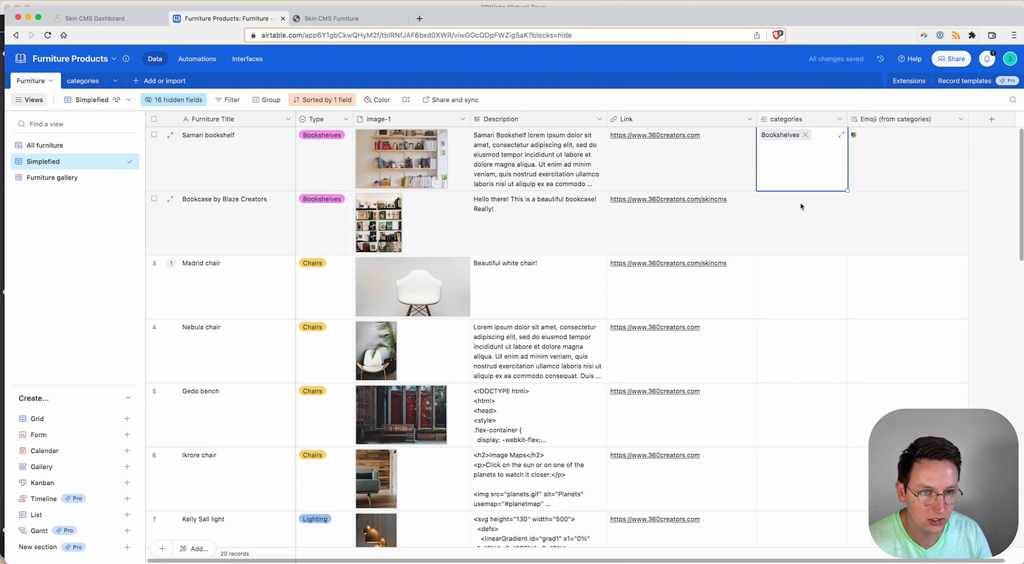
click(860, 142)
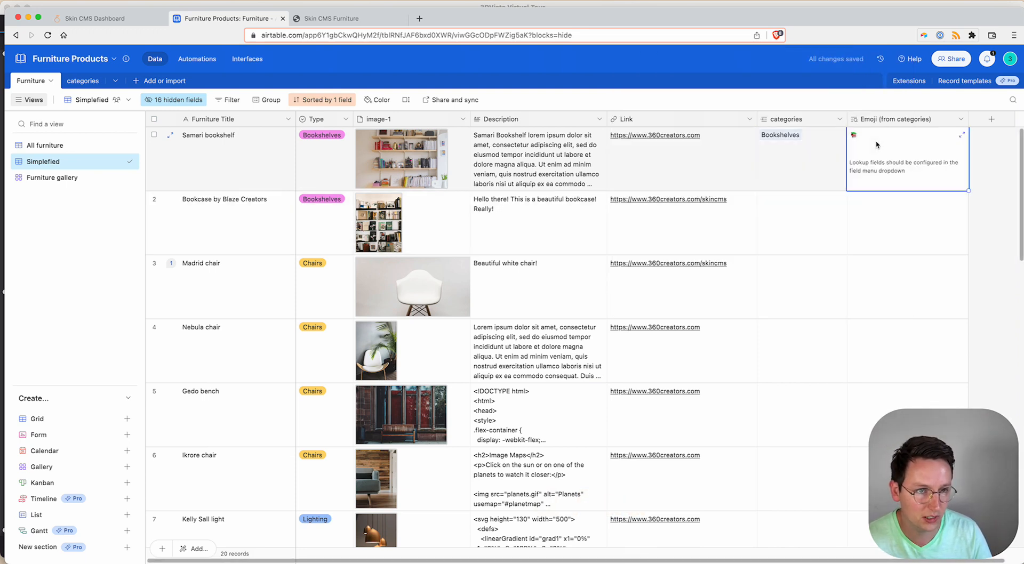
- Add a smiley to the Emoji value of Bookshelves in the categories table and check the lookup in the Furniture table
click(83, 81)
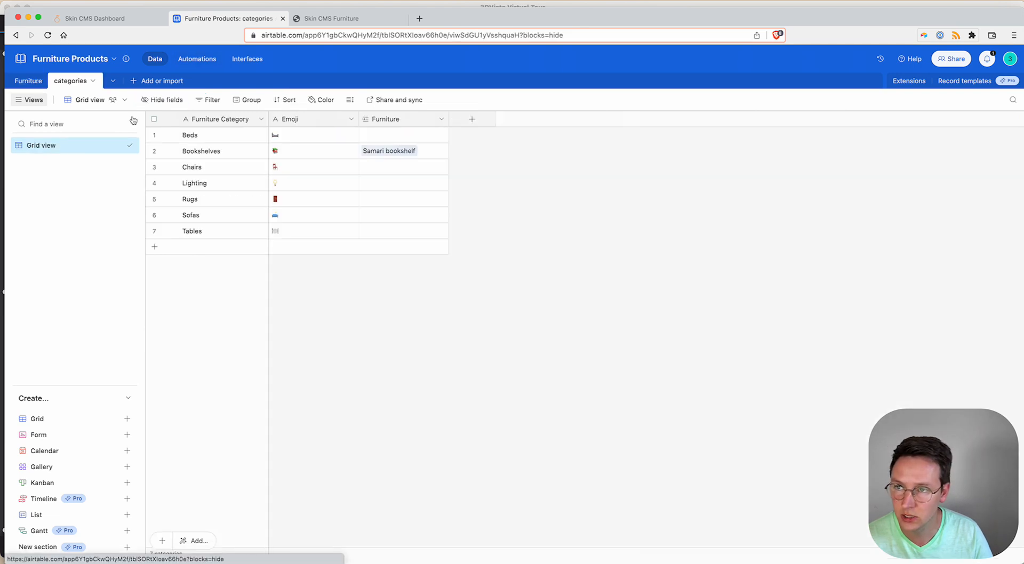
click(302, 158)
click(328, 157)
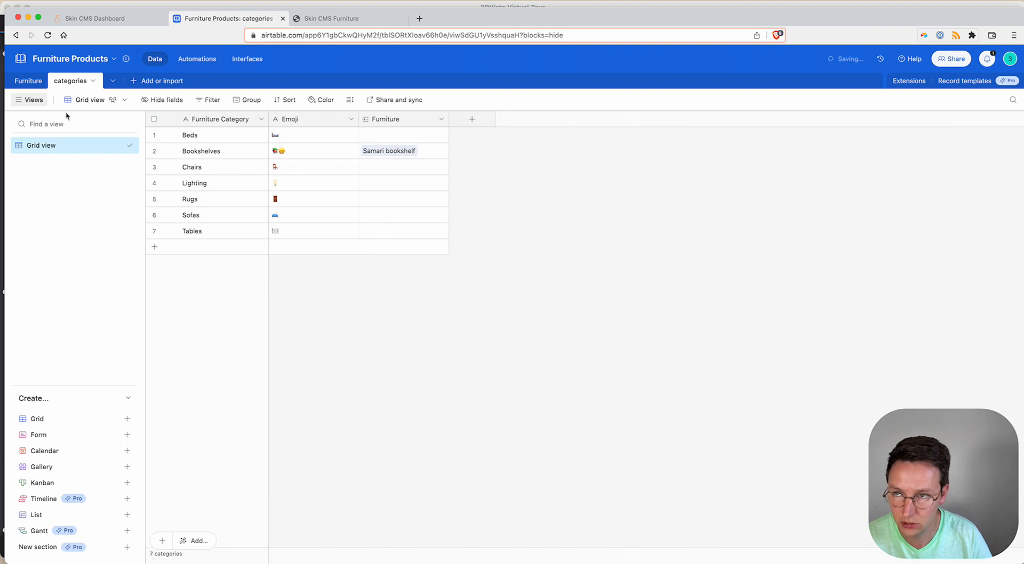
click(41, 82)
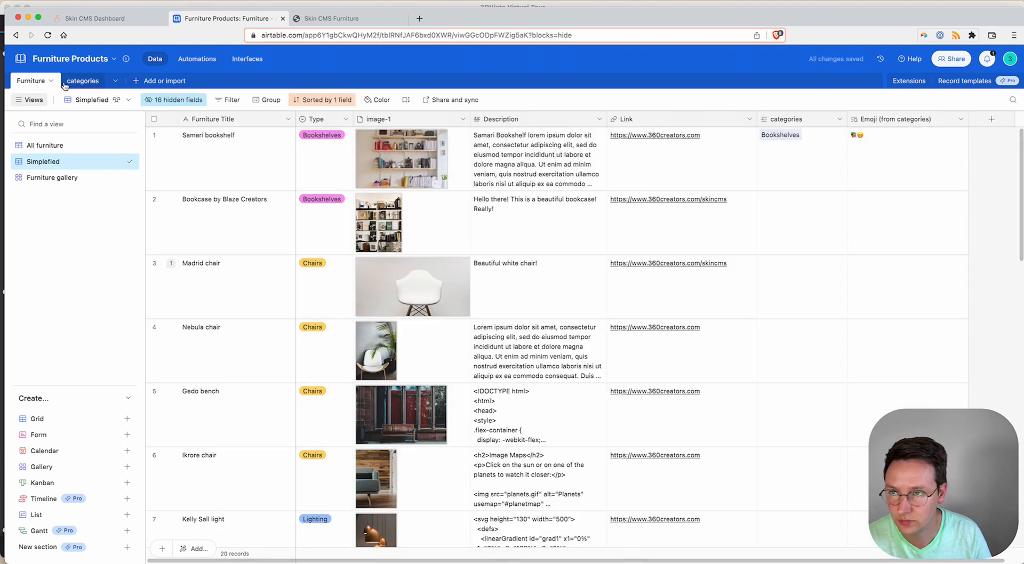
- Remove the extra smiley from the Bookshelves emoji in the categories table and return to the Furniture table
click(83, 81)
click(328, 151)
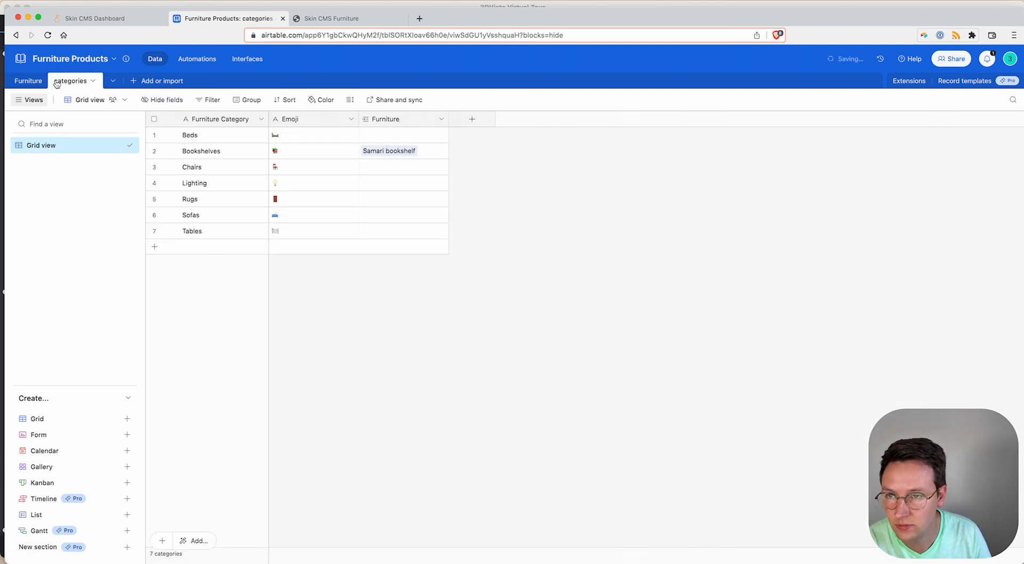
click(28, 80)
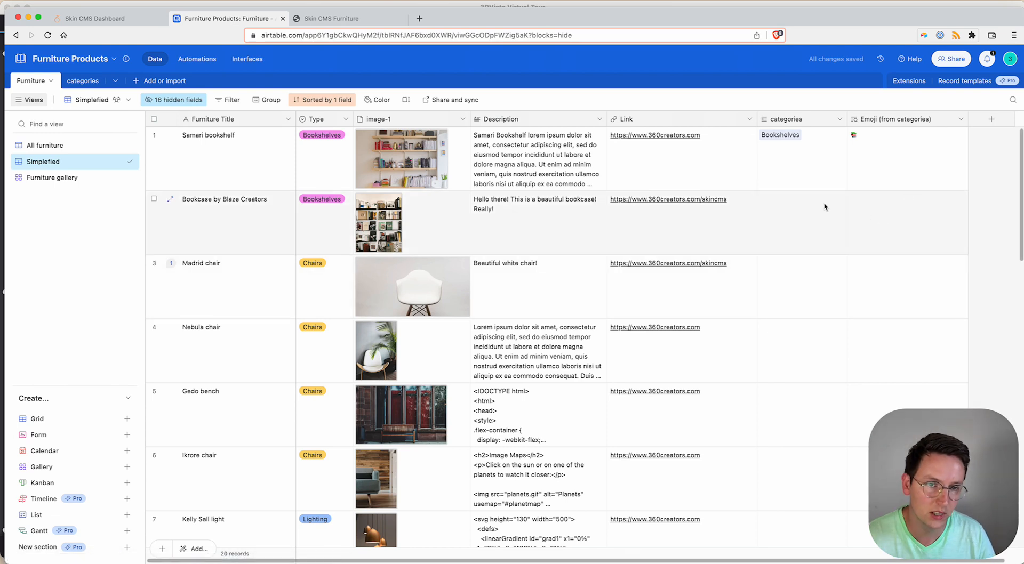
- Copy all Type values into the categories linked field to link every furniture record to its category
click(316, 119)
key(super+c)
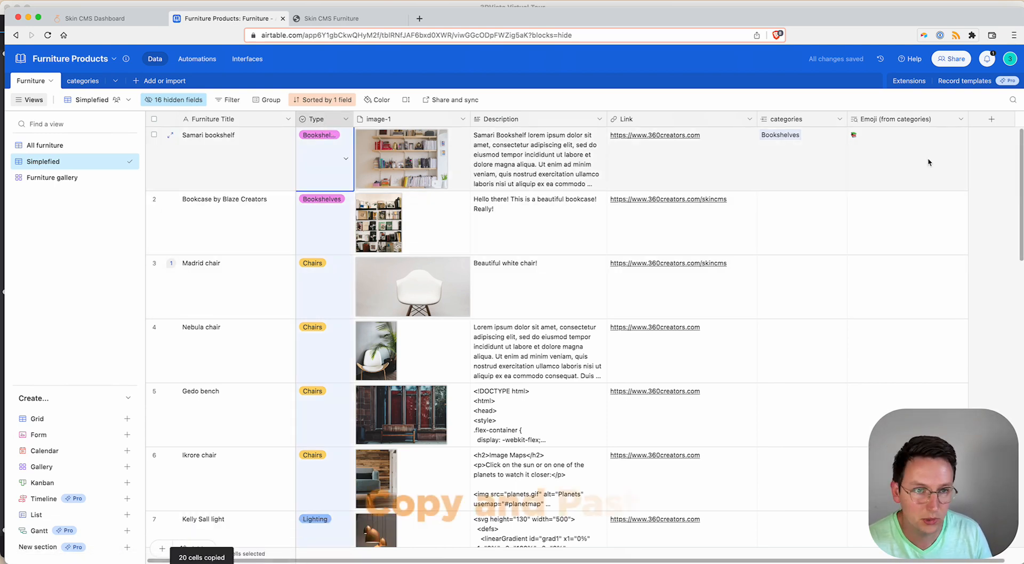
click(791, 119)
key(super+v)
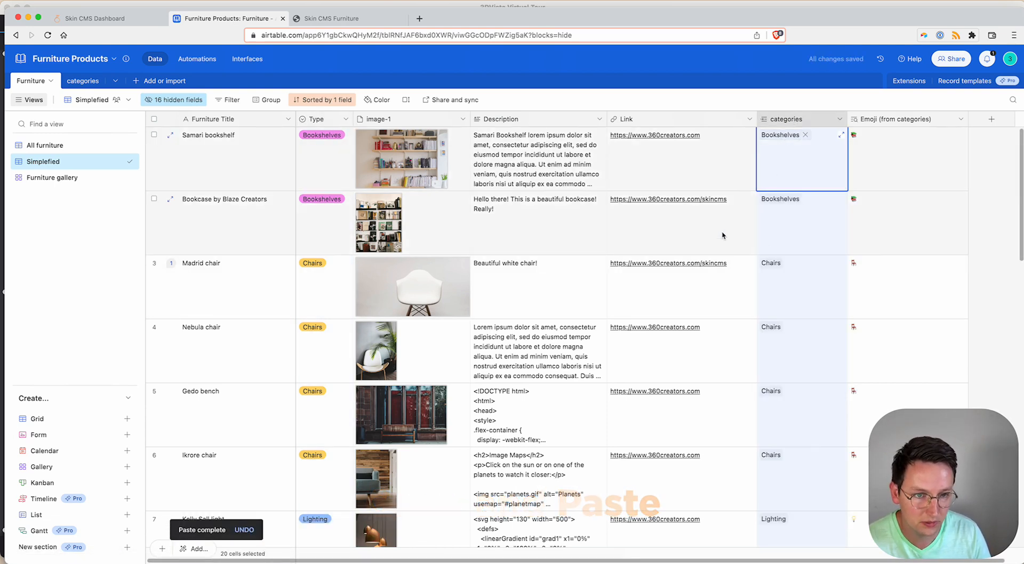
click(359, 139)
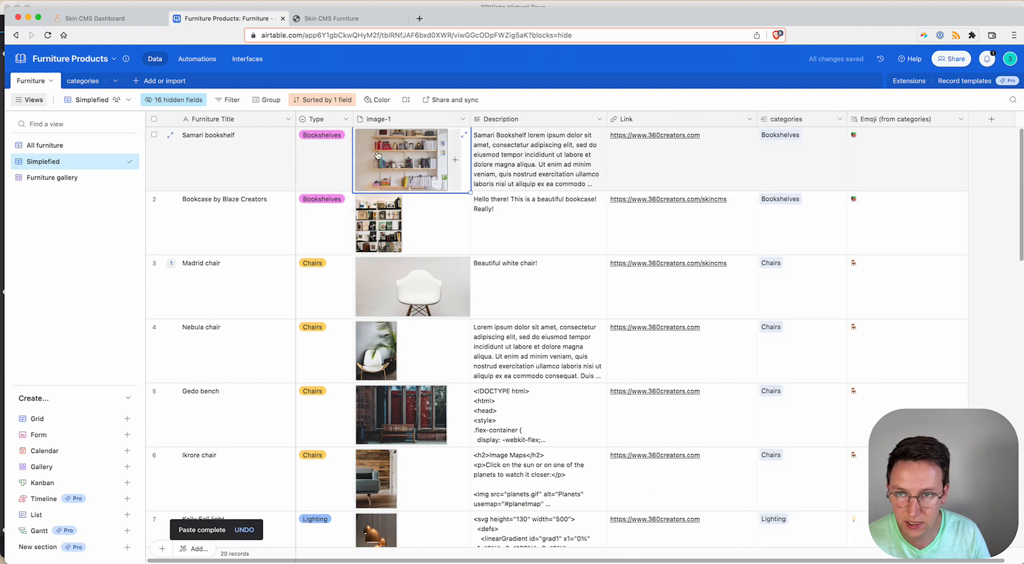
- Delete the Type field from the Furniture table
click(346, 119)
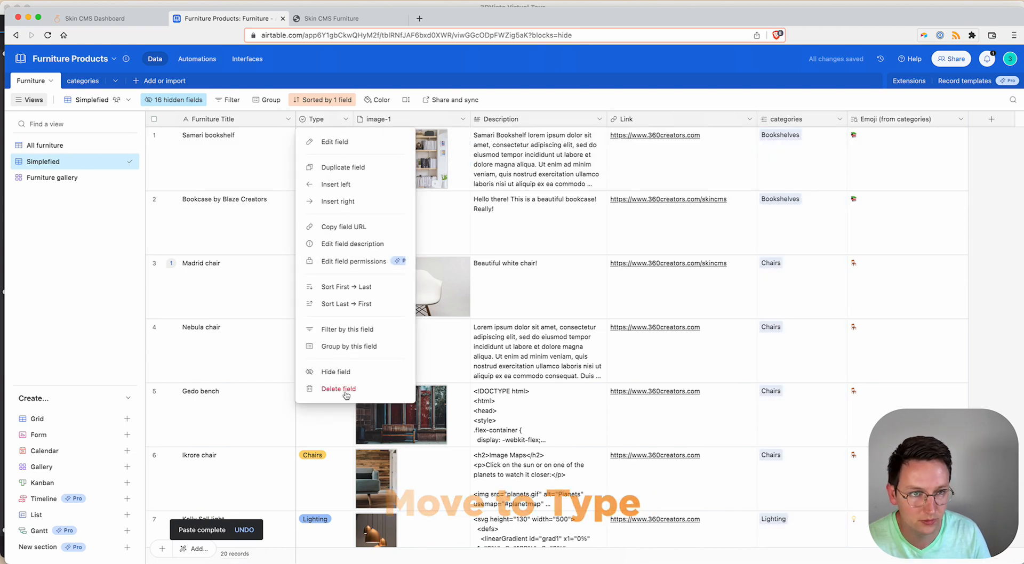
click(359, 390)
key(Return)
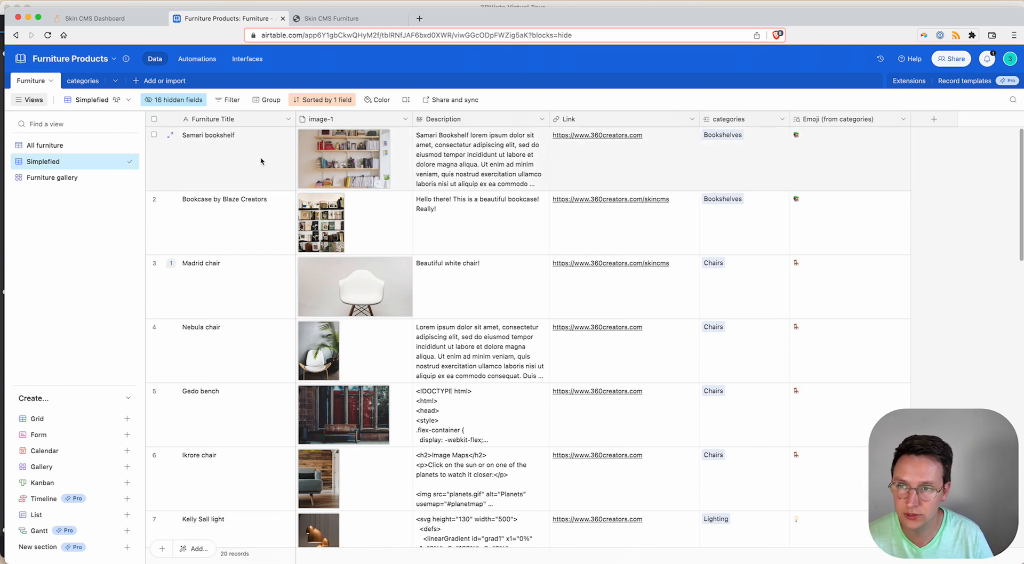
- Duplicate the Furniture Title field together with its cell values
click(288, 119)
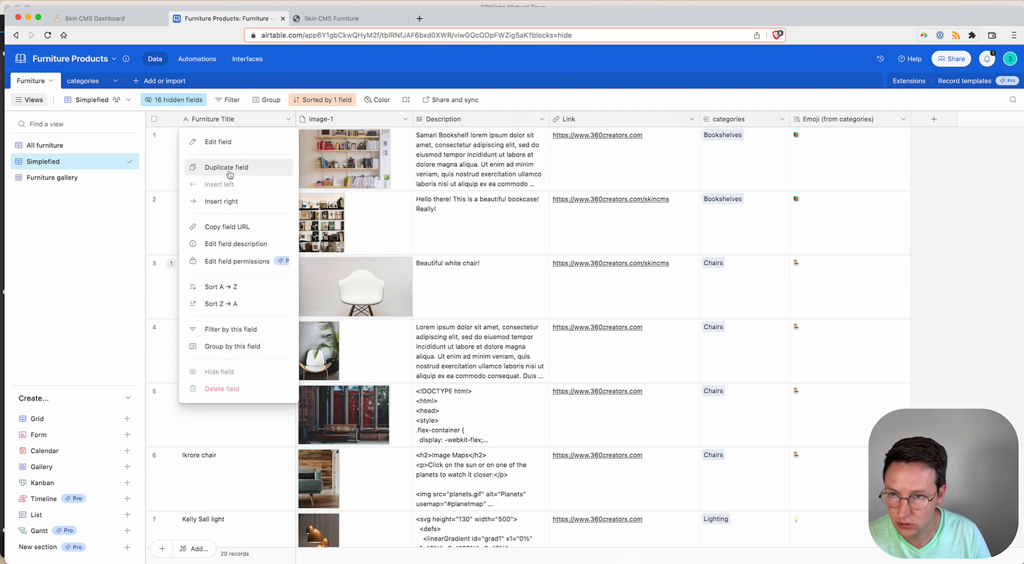
click(255, 169)
click(570, 327)
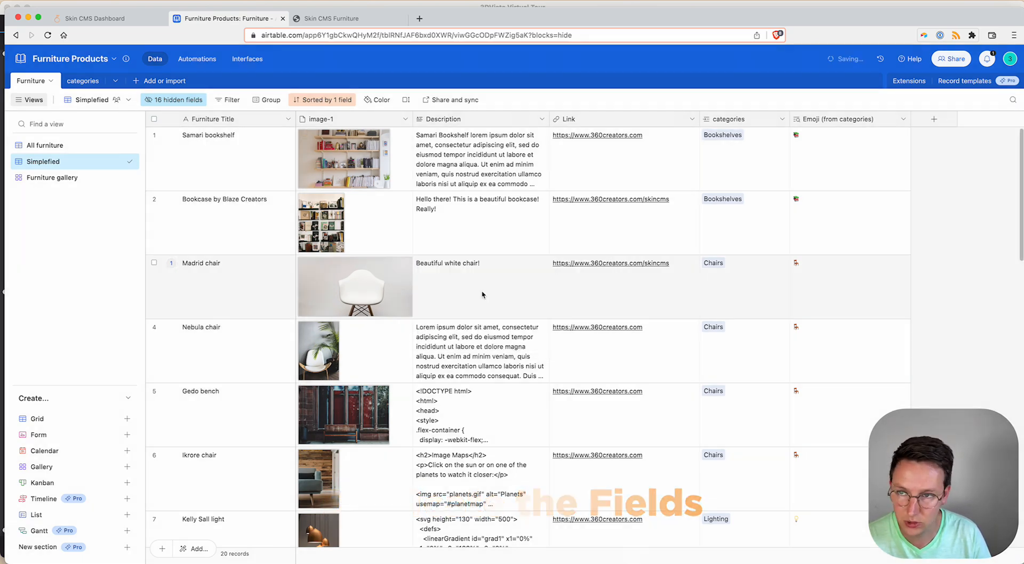
- Rename the duplicated title field as "Furniture Title | input" and save it
click(404, 119)
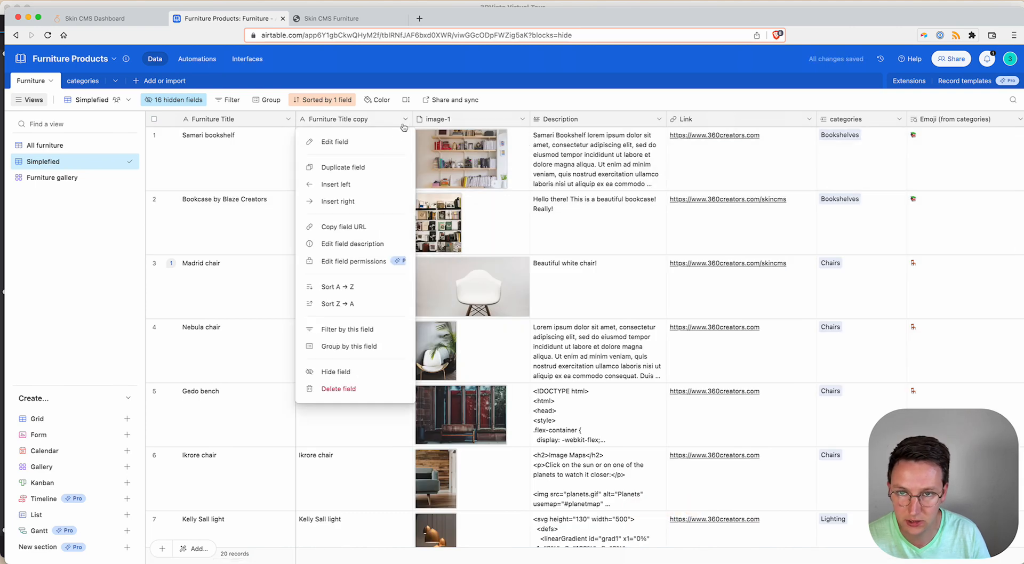
click(362, 143)
double_click(387, 146)
text(| input)
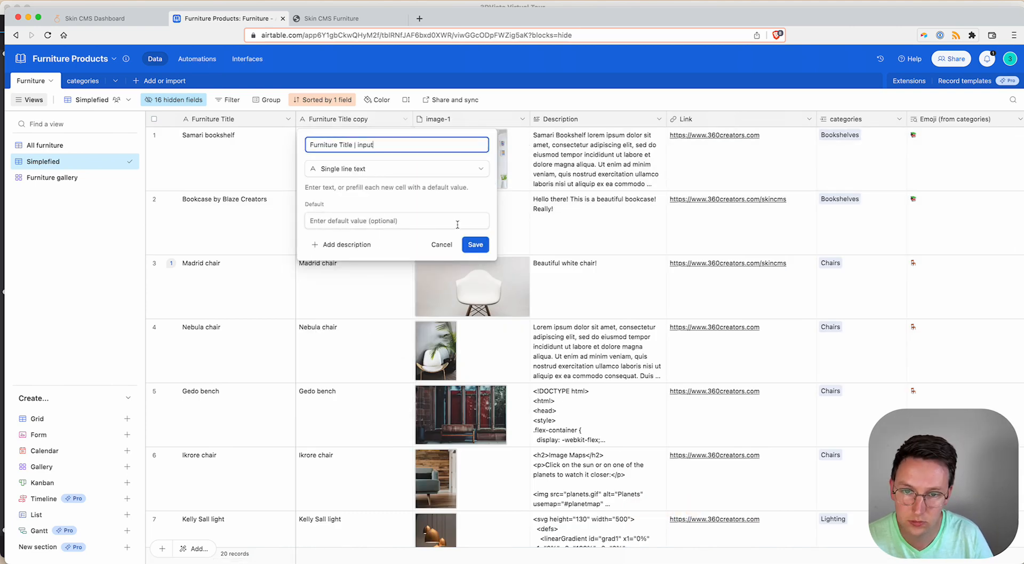
click(475, 244)
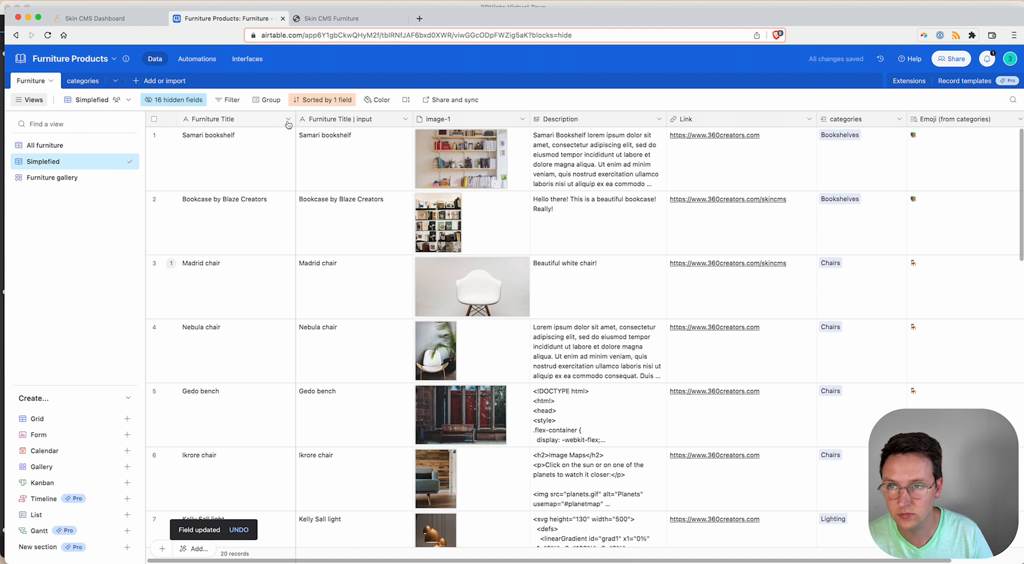
- Edit the primary Furniture Title field and change its type to Formula
click(268, 148)
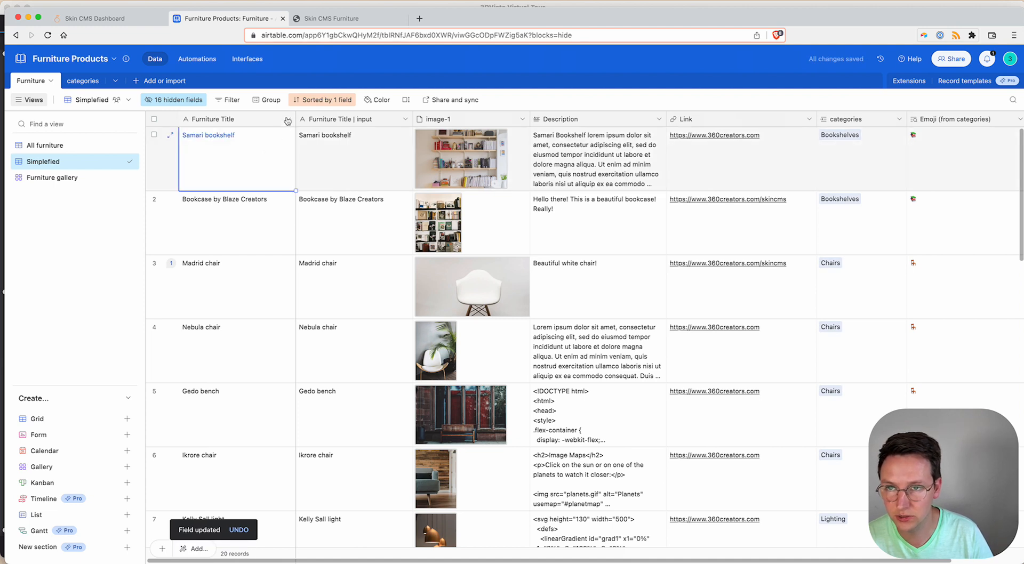
click(287, 120)
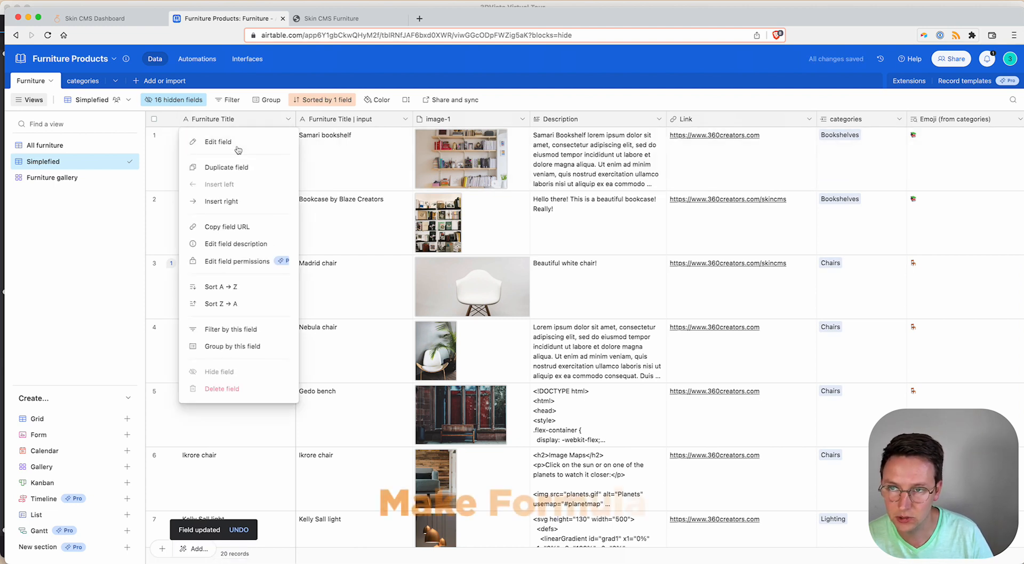
click(238, 143)
click(234, 202)
click(218, 389)
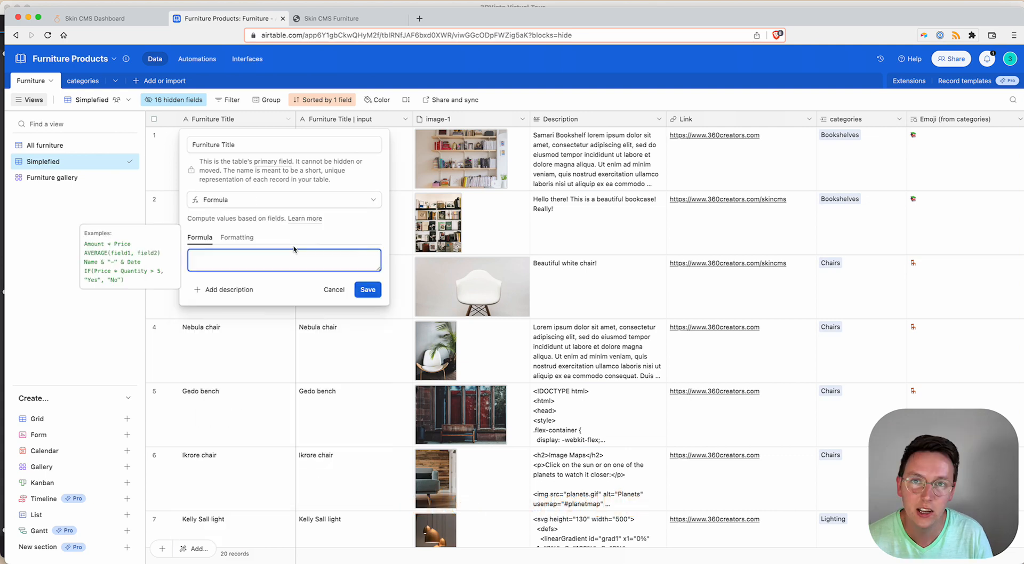
- Set the formula to CONCATENATE({Emoji (from categories)},{Furniture Title | input}), save it and confirm the field type change
text(conca)
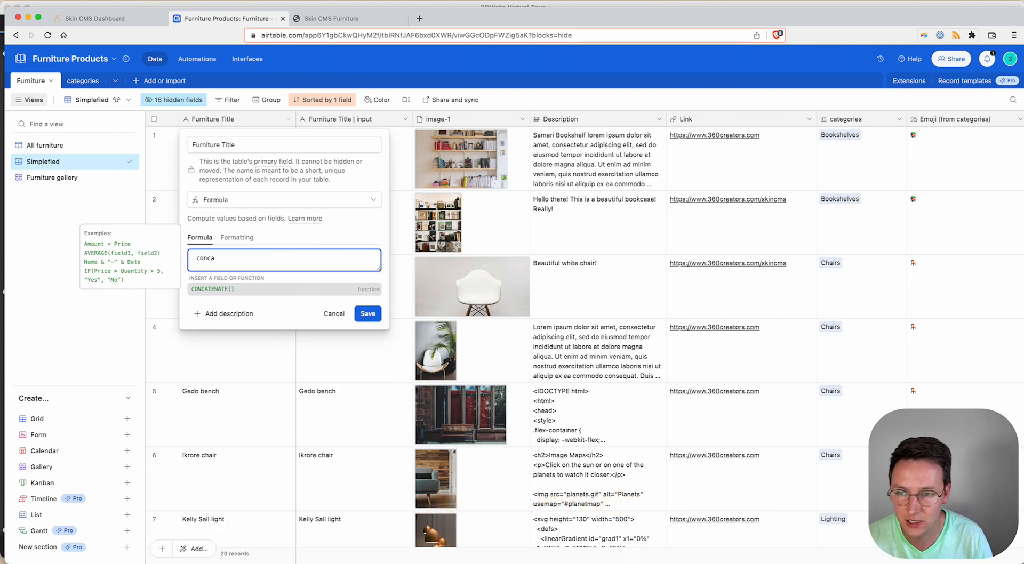
key(Tab)
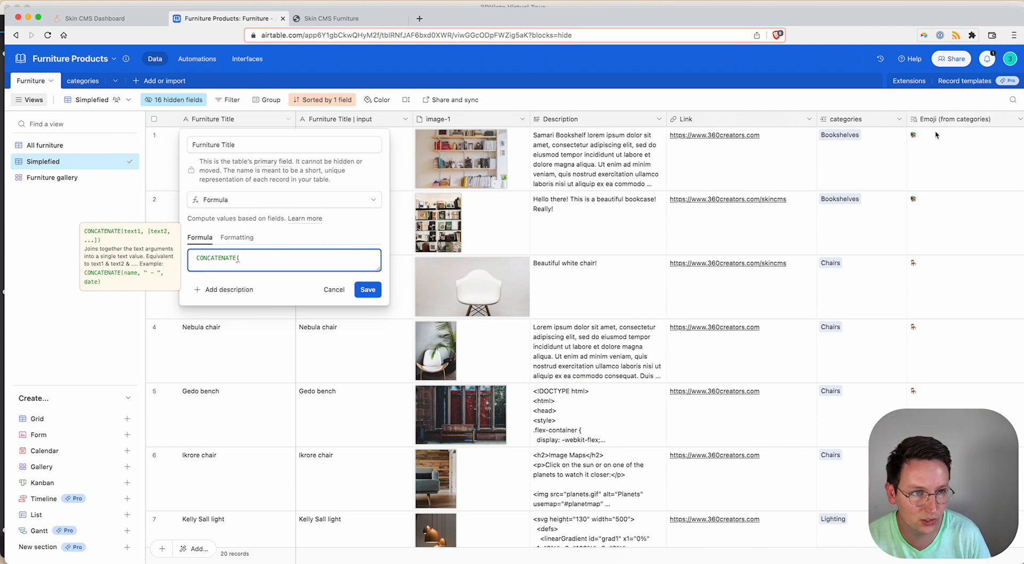
key(Return)
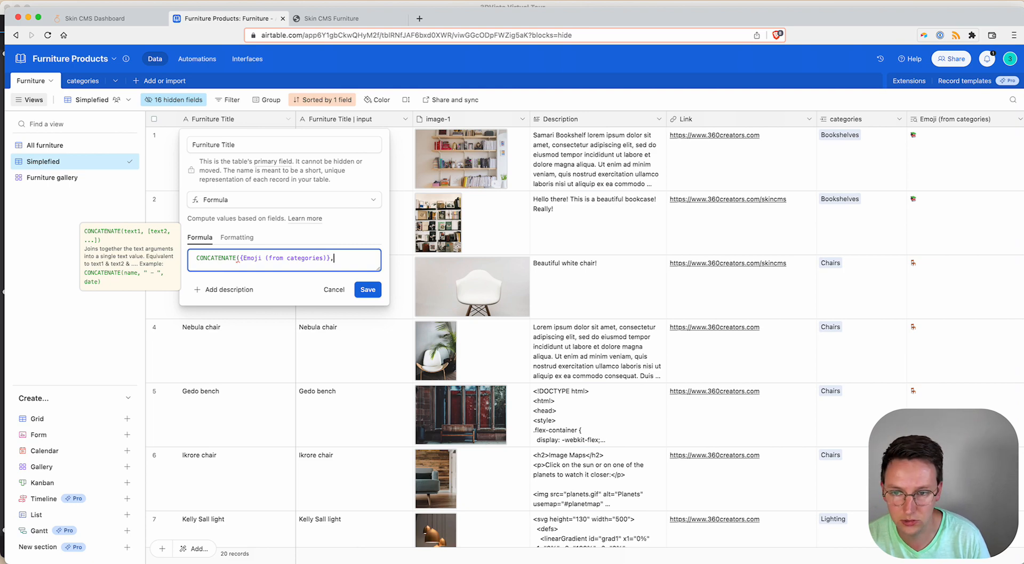
text(F)
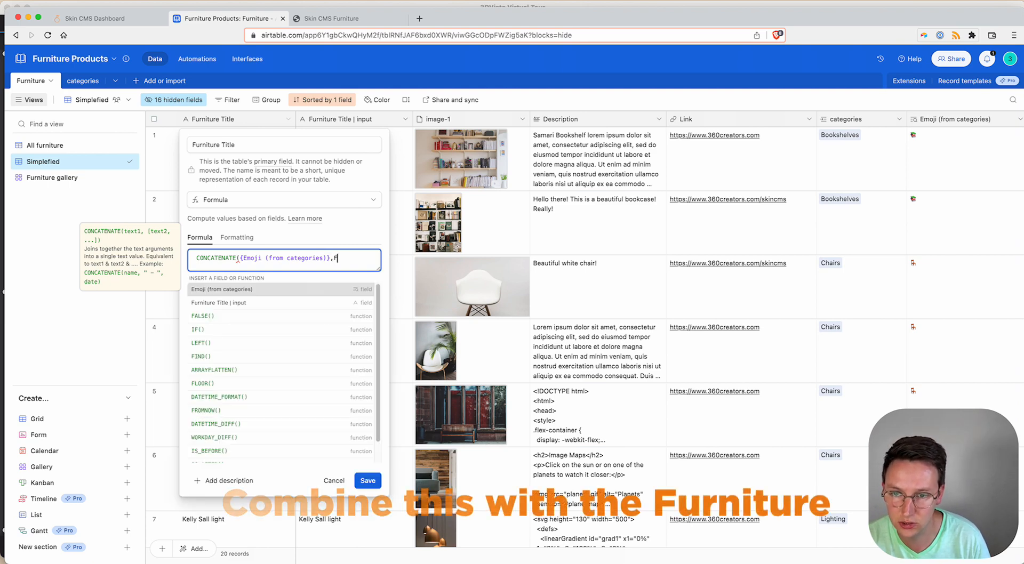
text(ur)
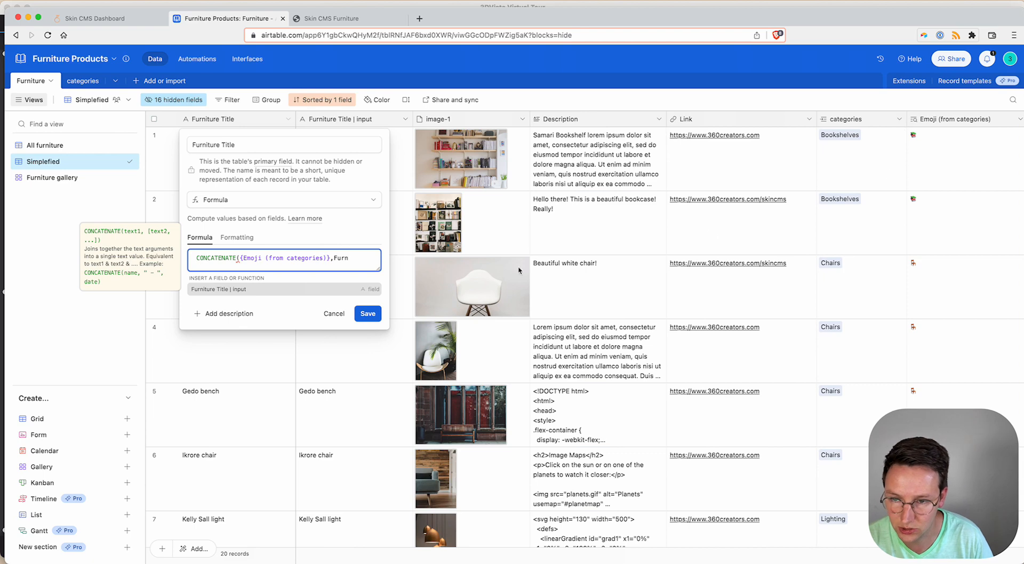
text(n)
click(320, 289)
text())
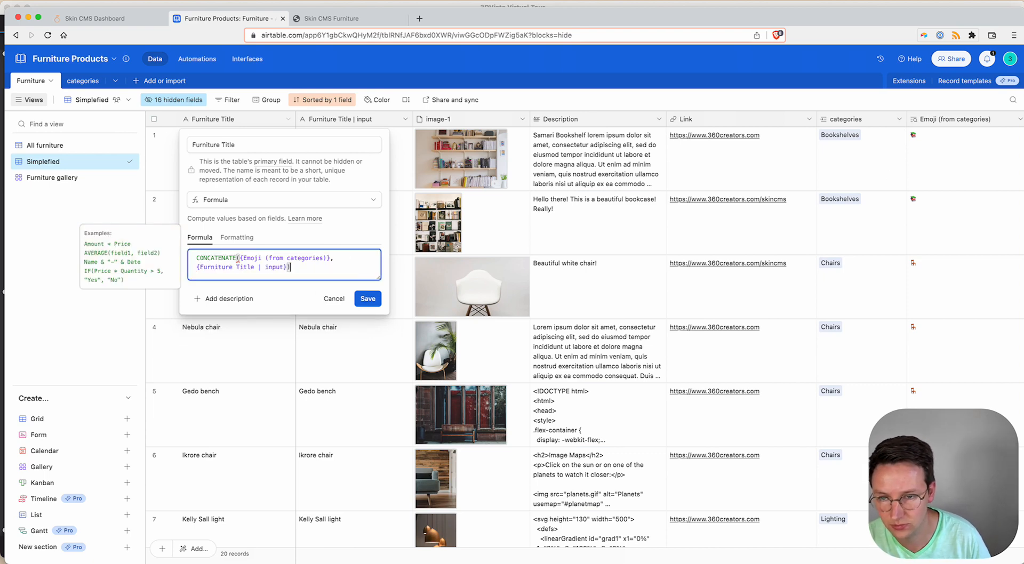
click(368, 299)
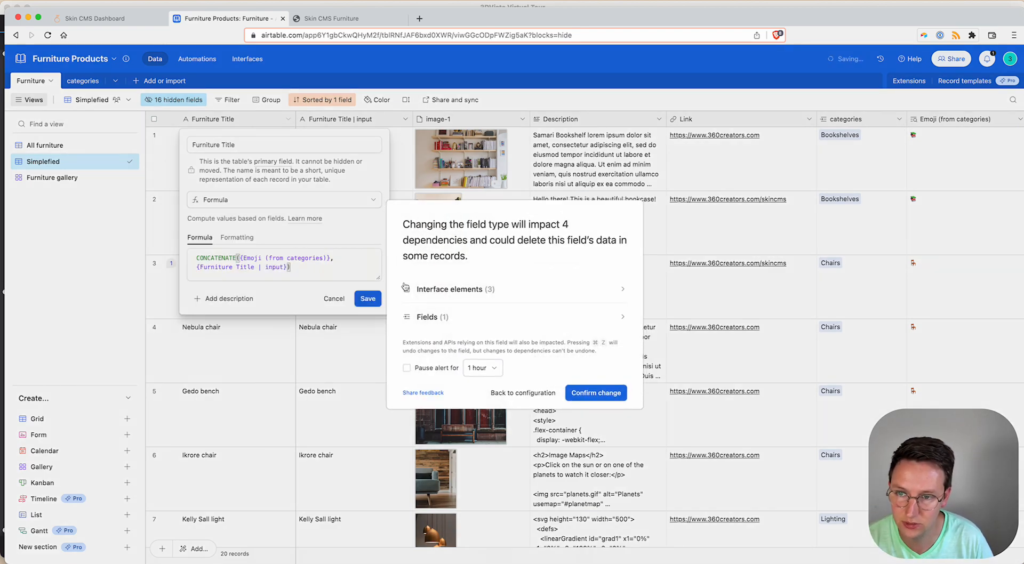
click(583, 395)
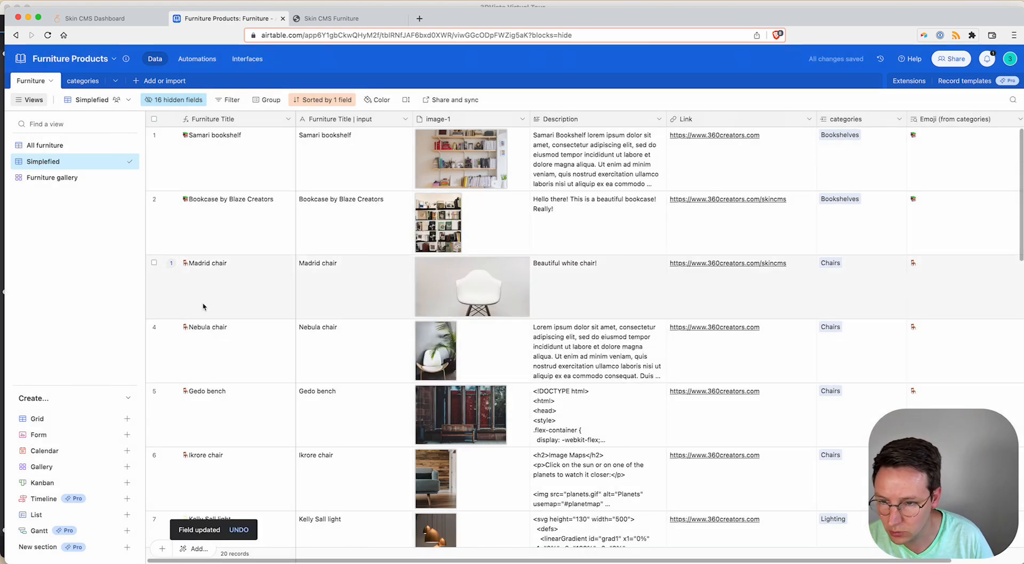
- Add a quoted space, " ", between the emoji and title arguments of the Furniture Title formula
click(287, 119)
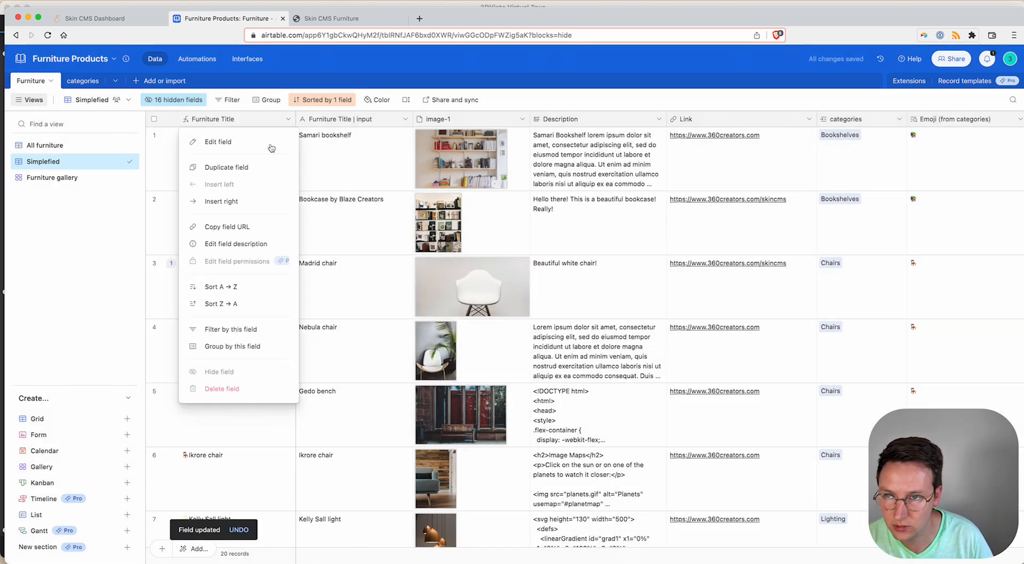
click(270, 145)
click(334, 260)
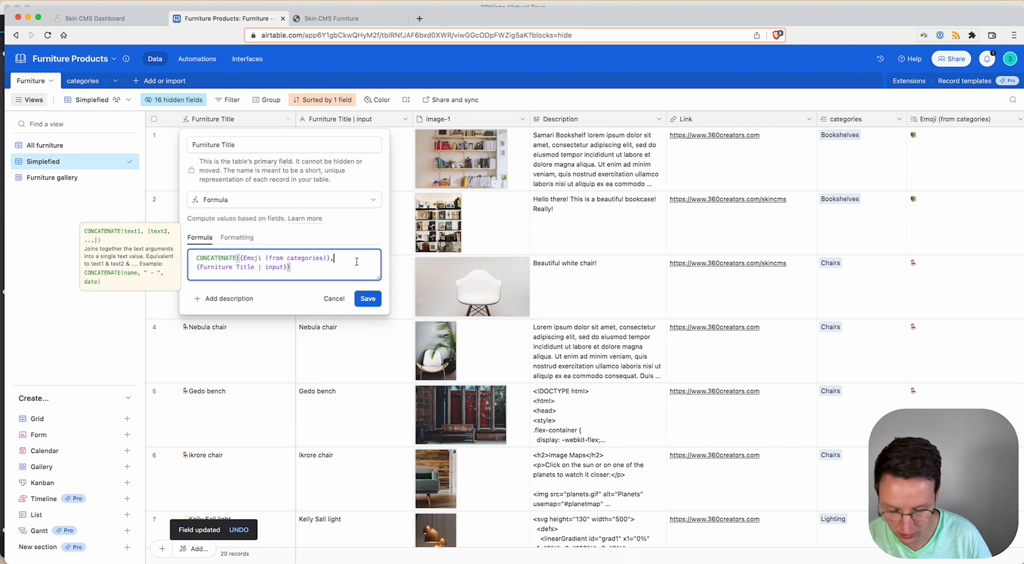
text(" ",)
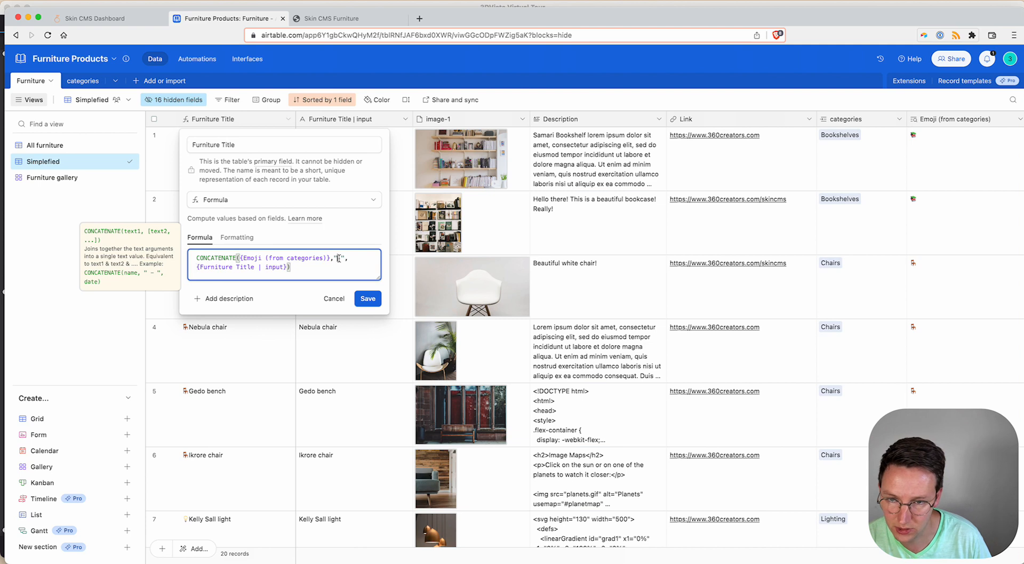
text(asdfasdfasdfas)
key(alt+shift+Left)
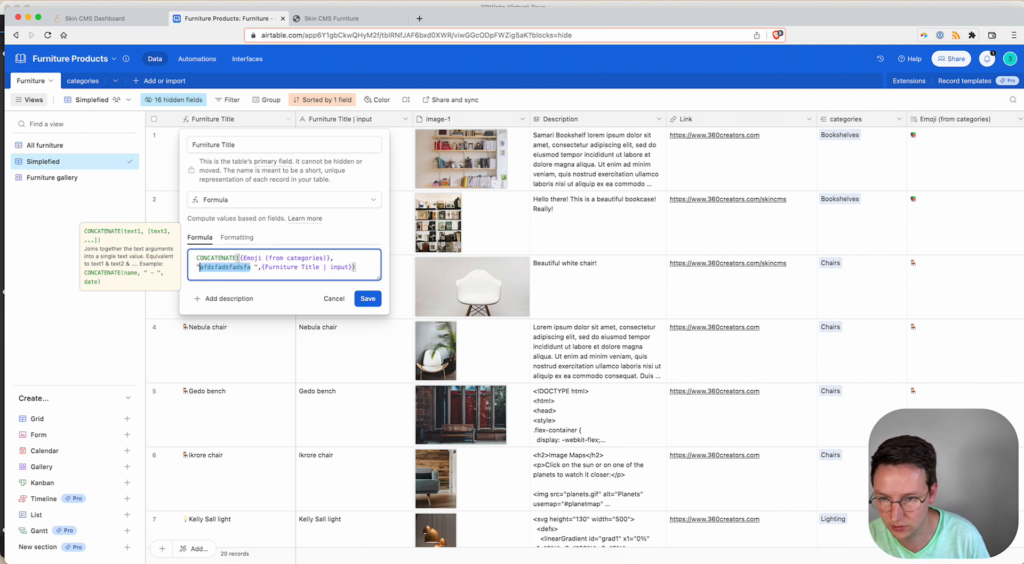
key(BackSpace)
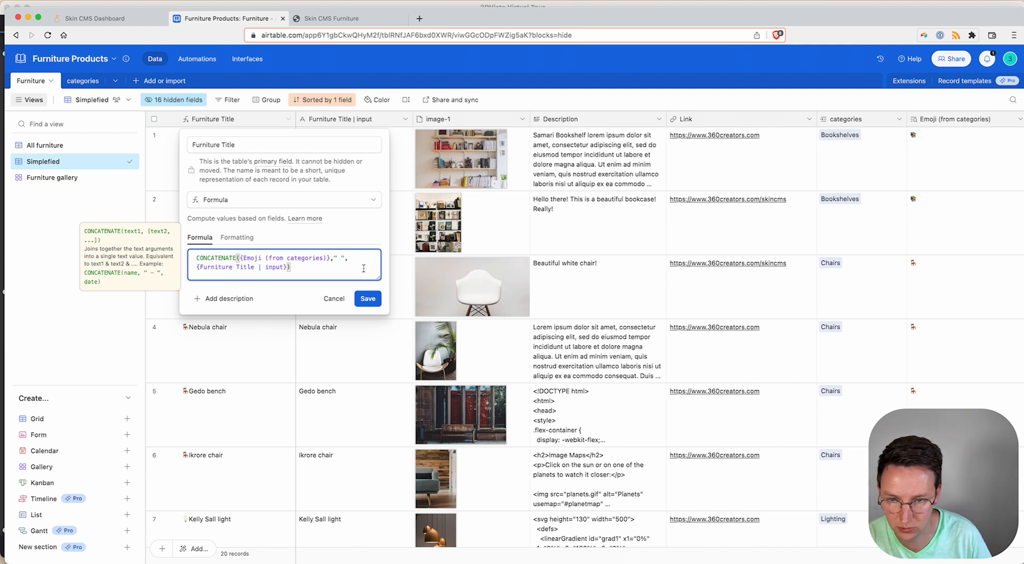
- Save the revised Furniture Title formula and confirm the change
click(368, 299)
click(595, 385)
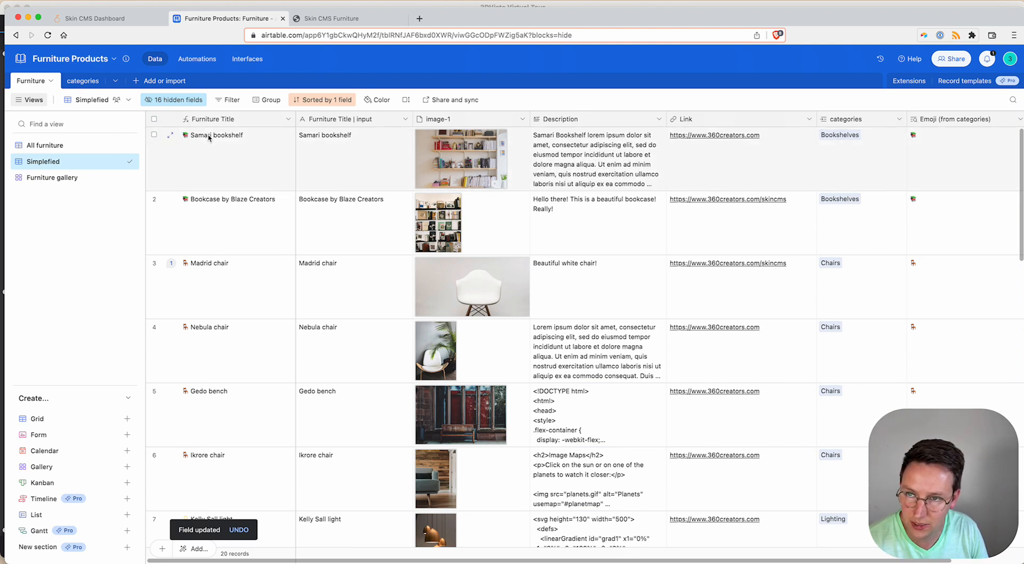
- Replace the Bookshelves emoji in the categories table with the orange textbook, searching for "book", and check it in the Furniture table
click(366, 143)
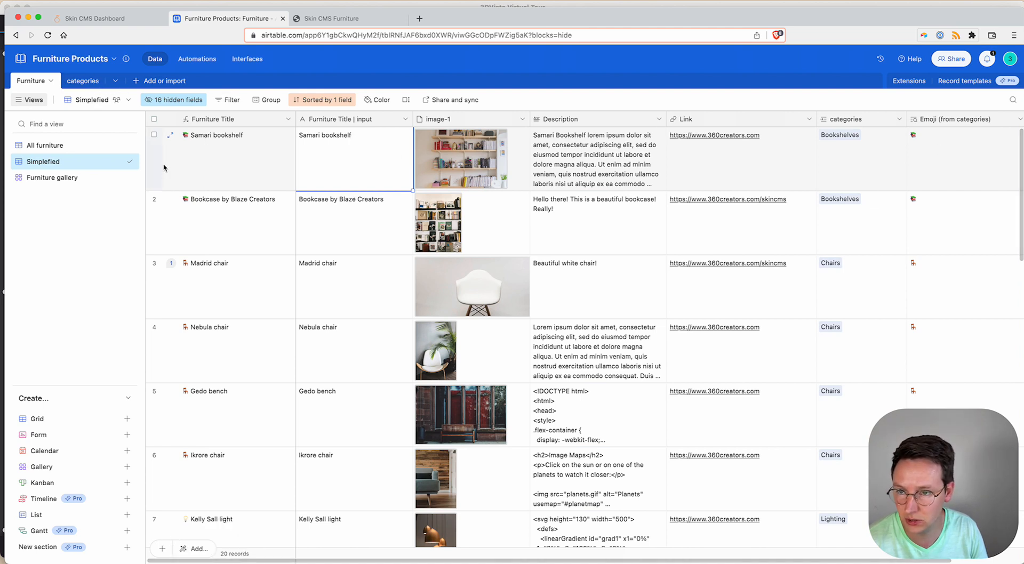
click(83, 81)
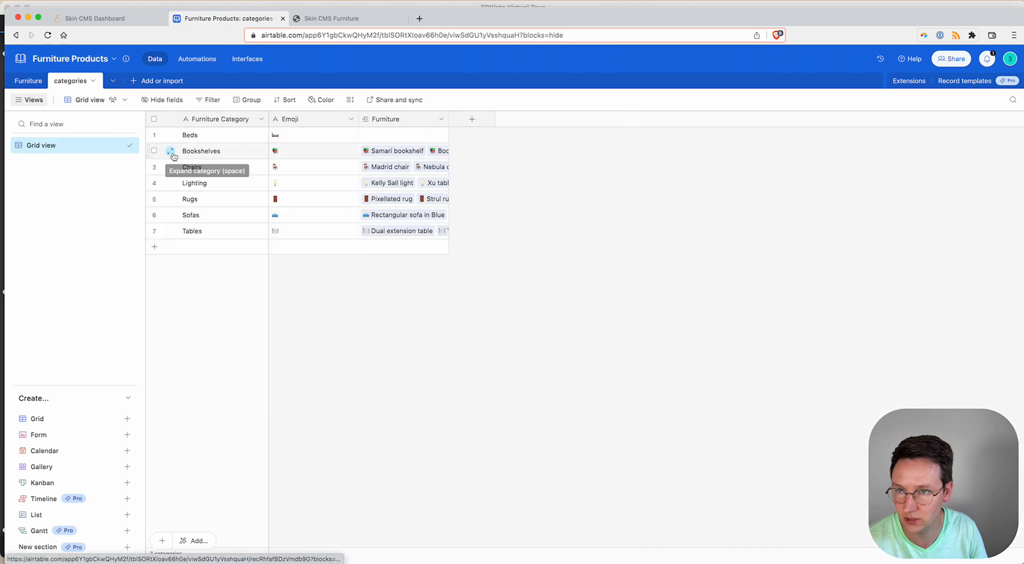
double_click(329, 155)
key(BackSpace)
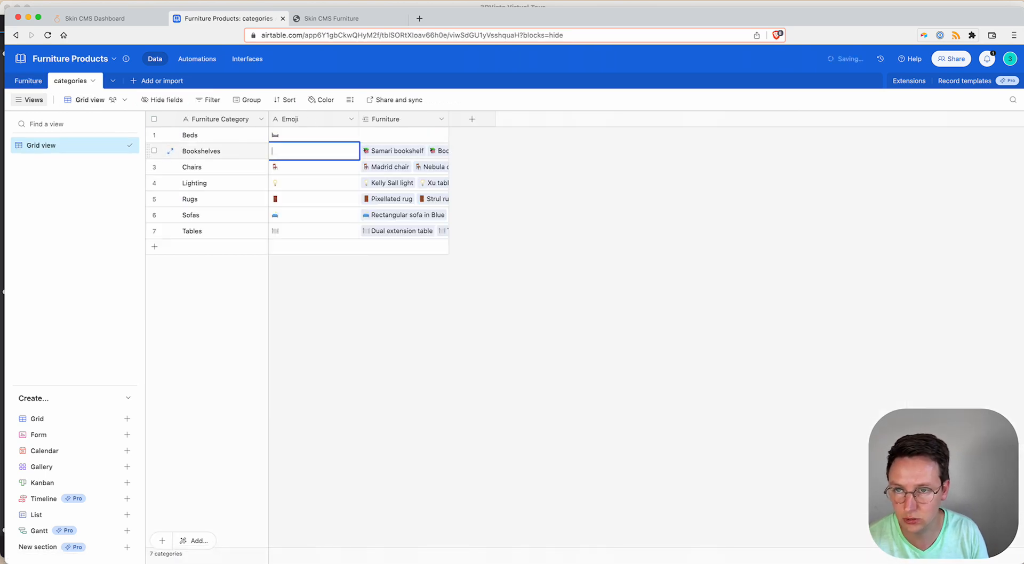
key(ctrl+super+space)
click(818, 149)
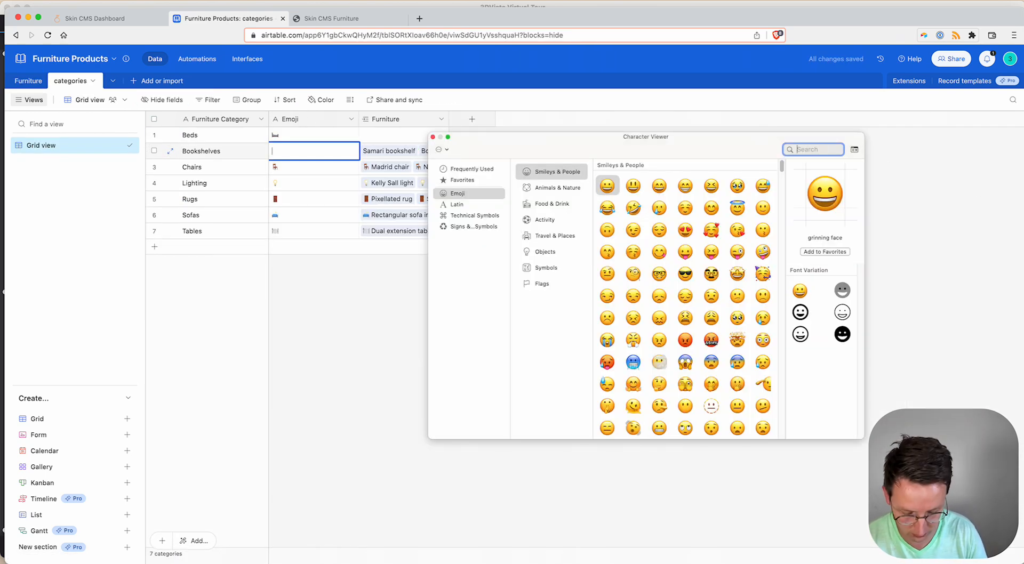
click(596, 227)
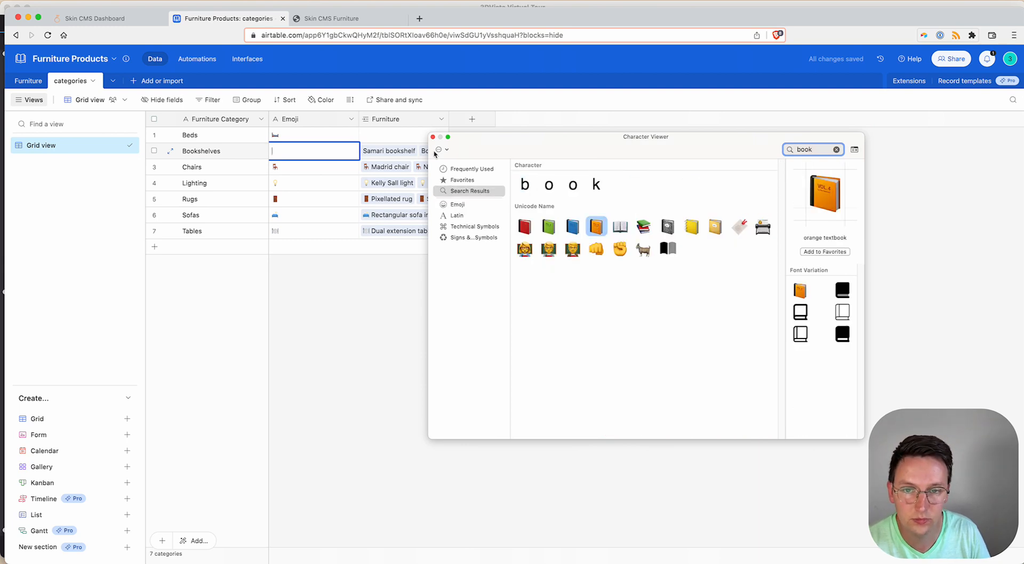
double_click(596, 226)
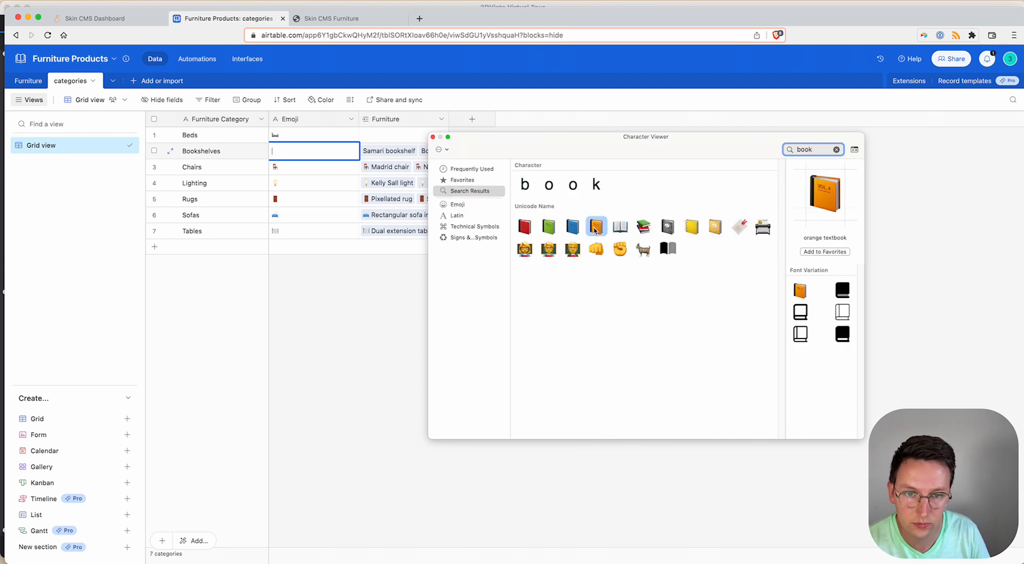
click(433, 137)
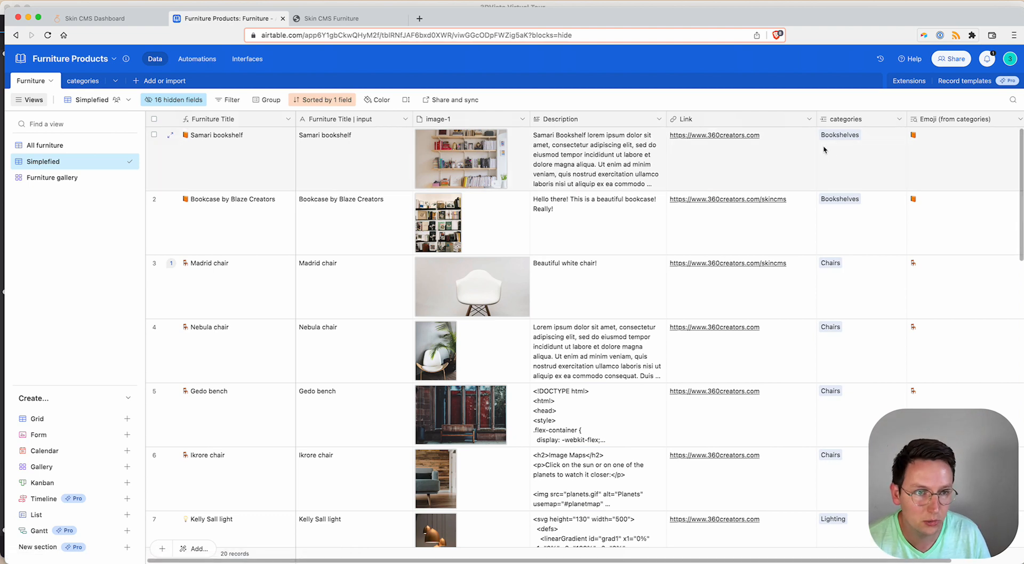
click(843, 159)
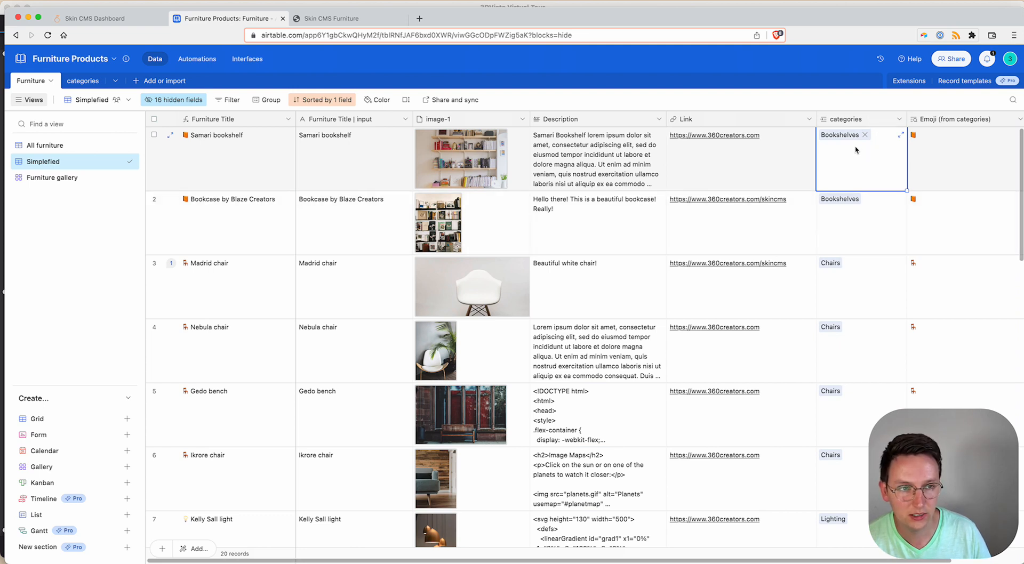
- Add a new formula field to the Furniture table with the formula categories, leaving its name blank
scroll(855, 150, right, 3)
click(971, 119)
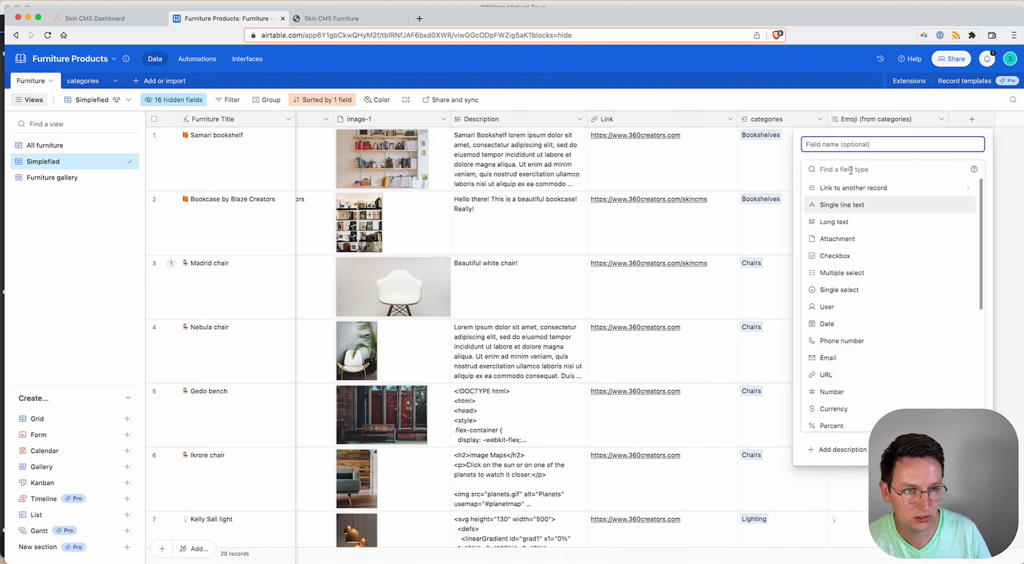
click(919, 165)
text(conc)
key(Return)
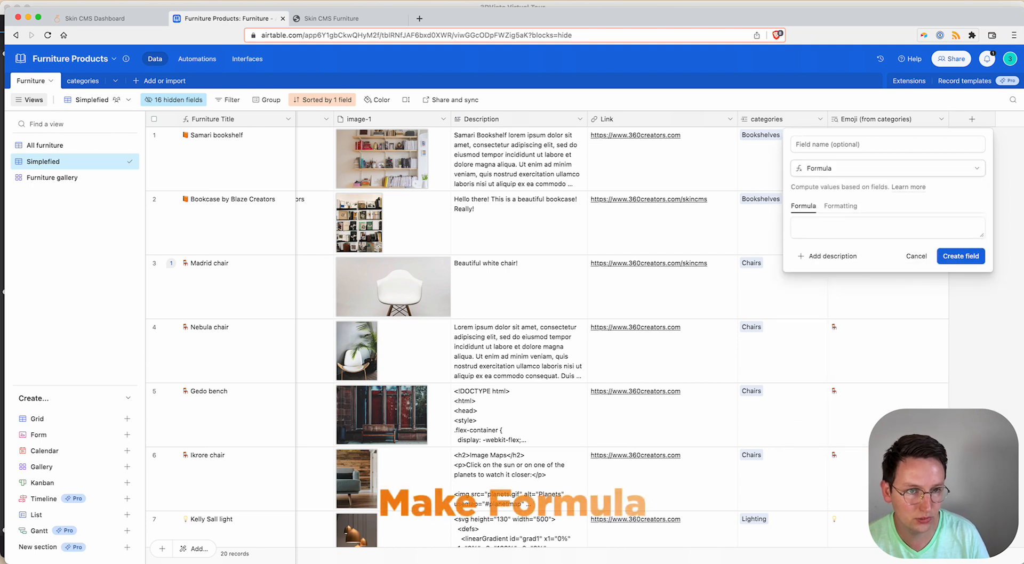
click(832, 223)
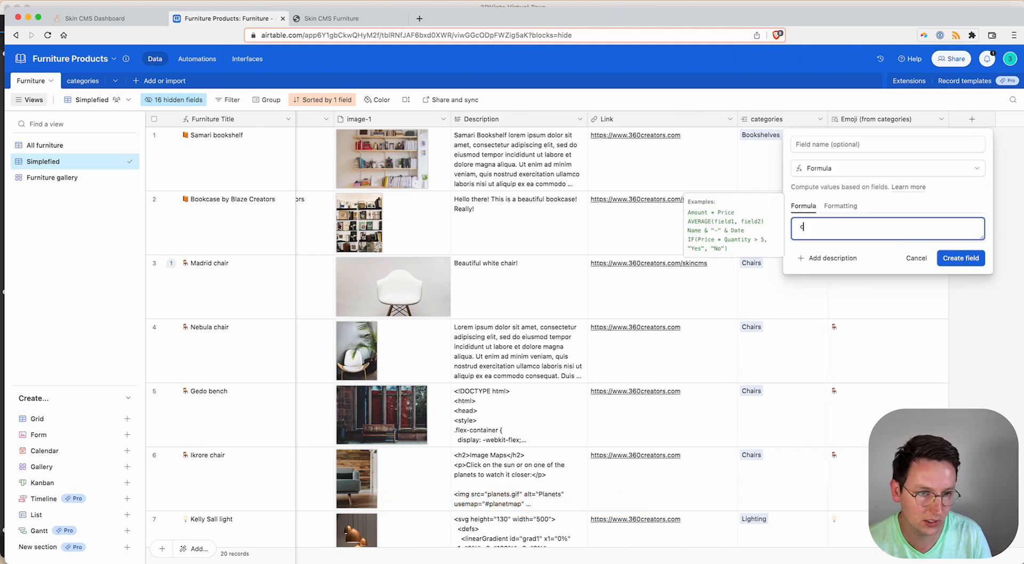
text(cate)
key(Return)
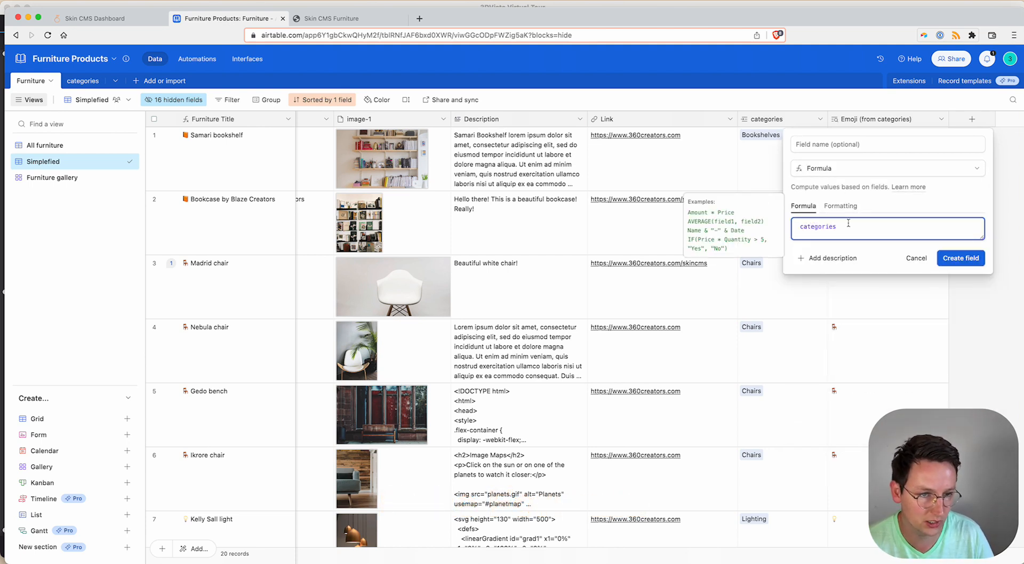
click(963, 263)
- Rename the new formula field as "categorie formula" and save it
click(1005, 123)
click(976, 140)
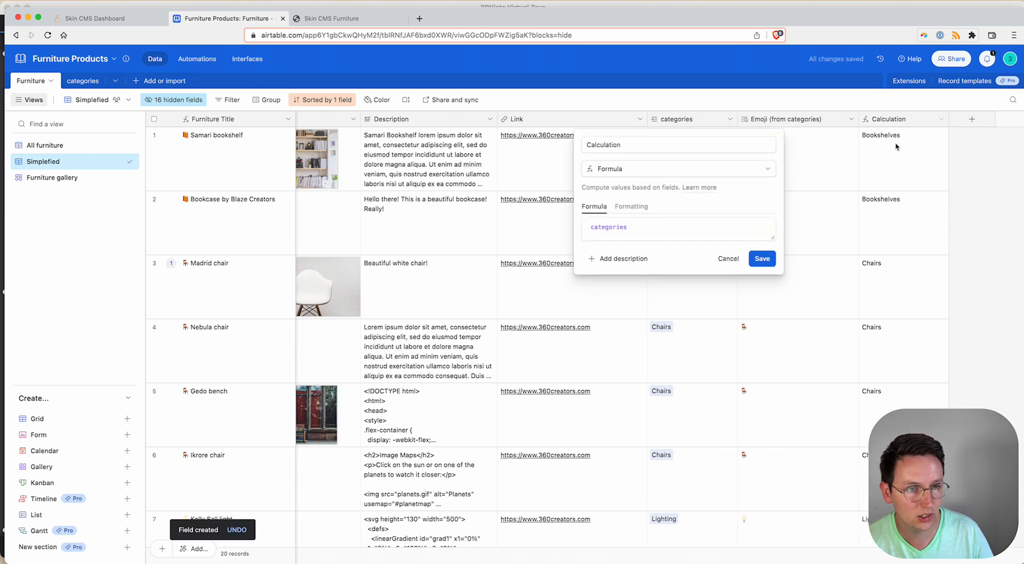
double_click(675, 140)
text(Categ)
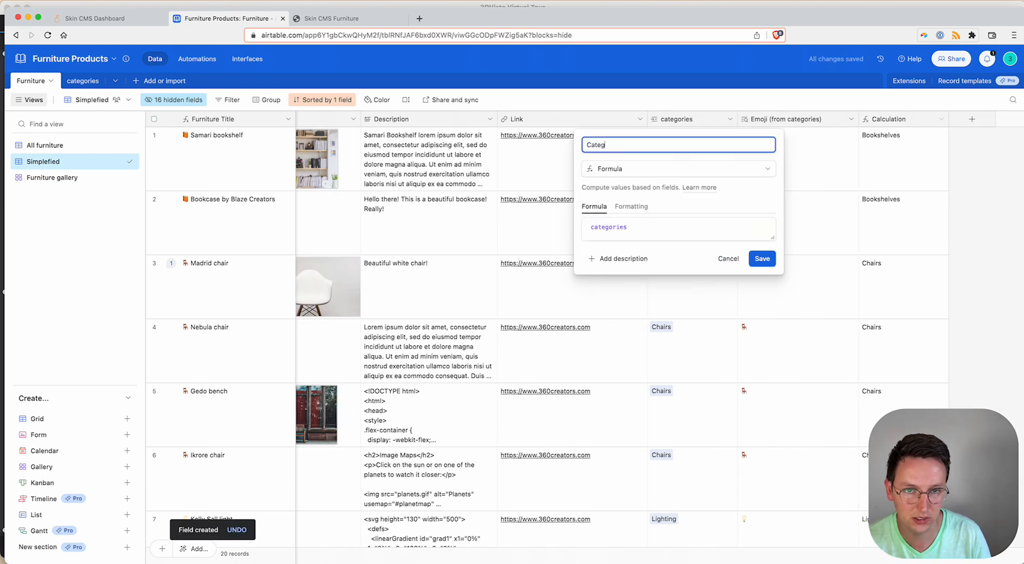
key(super+a)
text(catego)
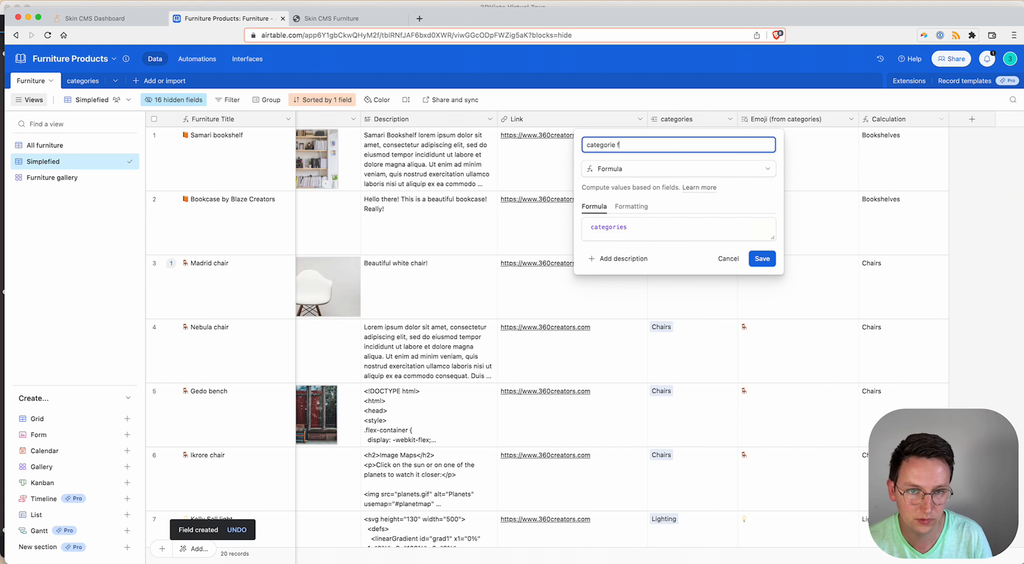
click(762, 259)
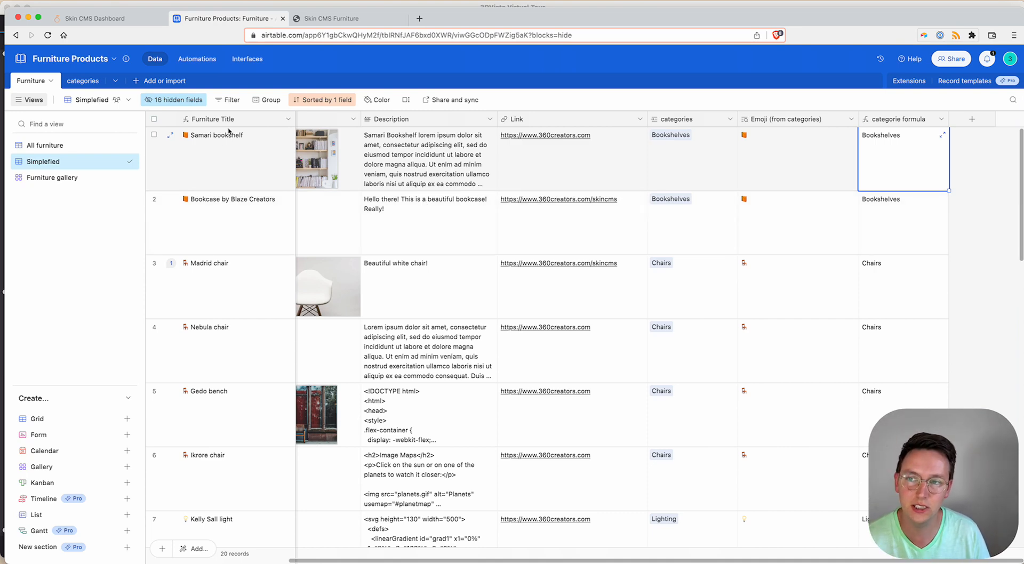
- Review the Furniture table's fields, and check the title emoji in the Product 2 pop-up of the Skin CMS Furniture preview
scroll(391, 174, left, 5)
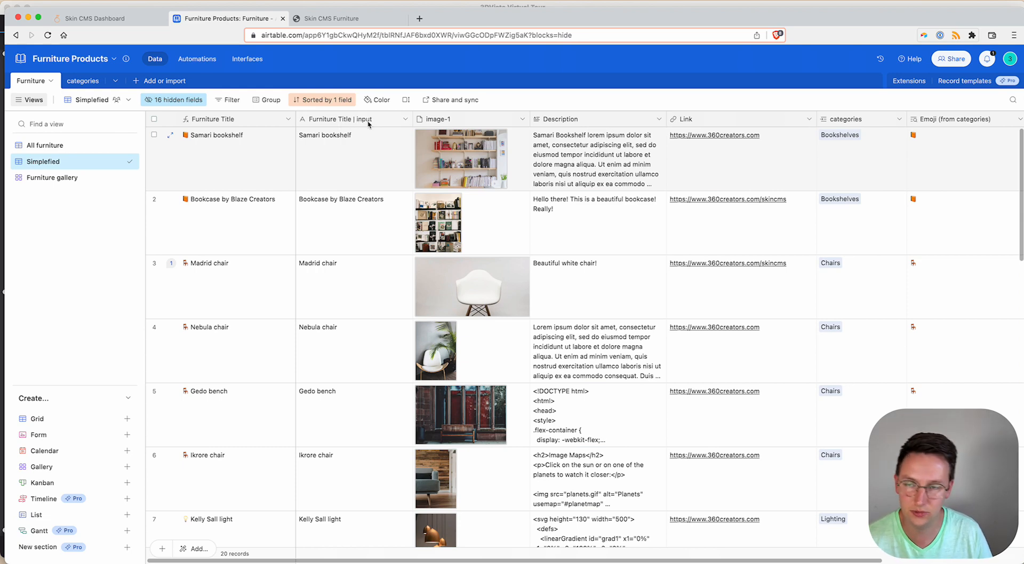
scroll(375, 163, right, 5)
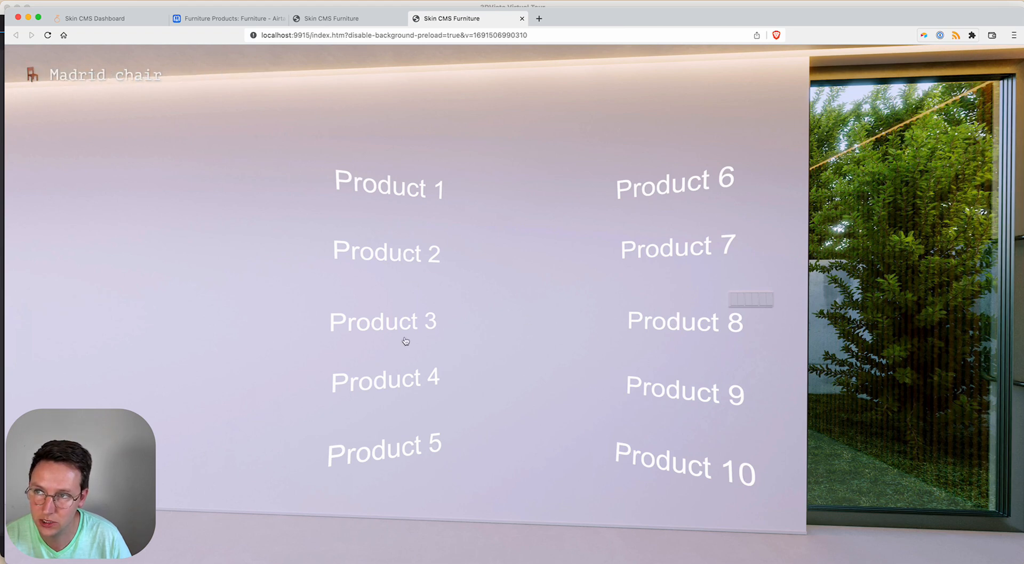
click(412, 256)
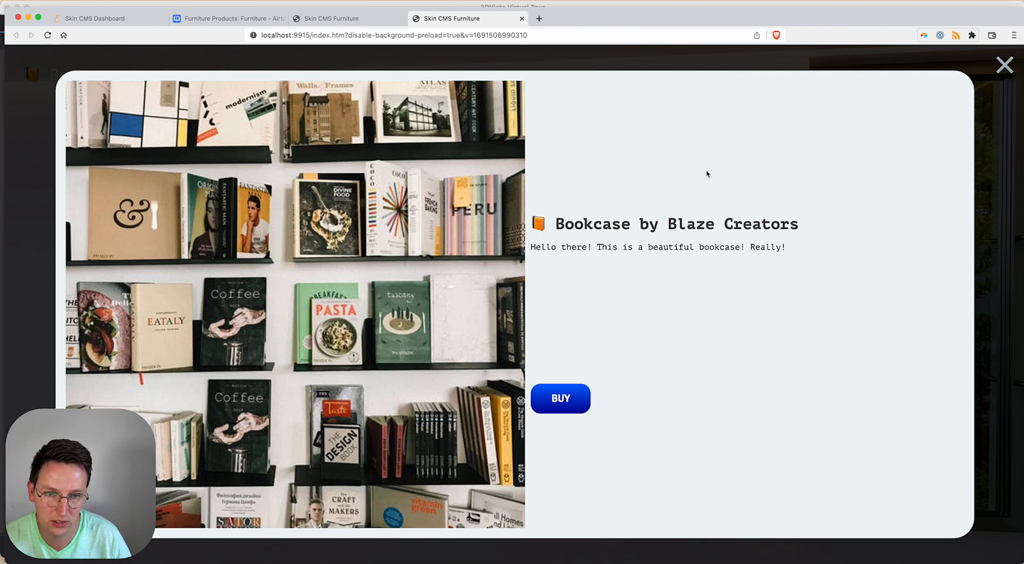
click(712, 57)
- Switch to Airtable and replace the Bookshelves emoji in the categories table with the green textbook, searching for "book"
click(228, 18)
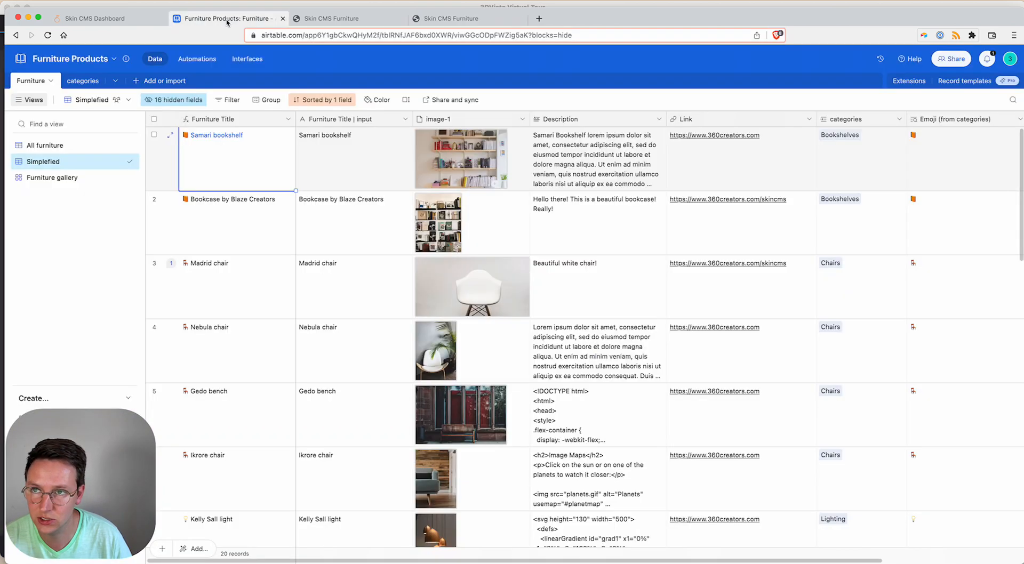
click(83, 81)
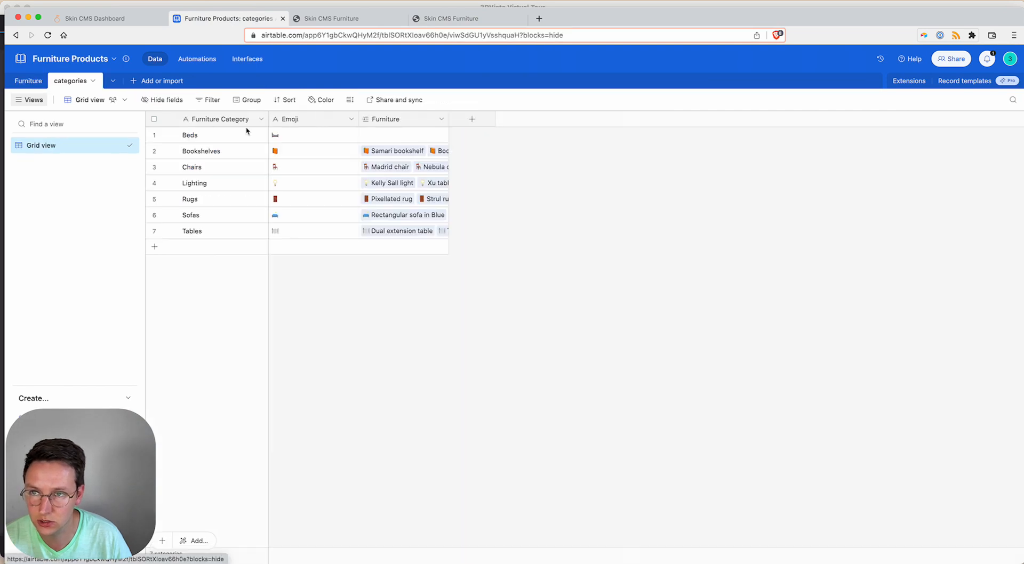
click(294, 151)
key(BackSpace)
key(ctrl+super+space)
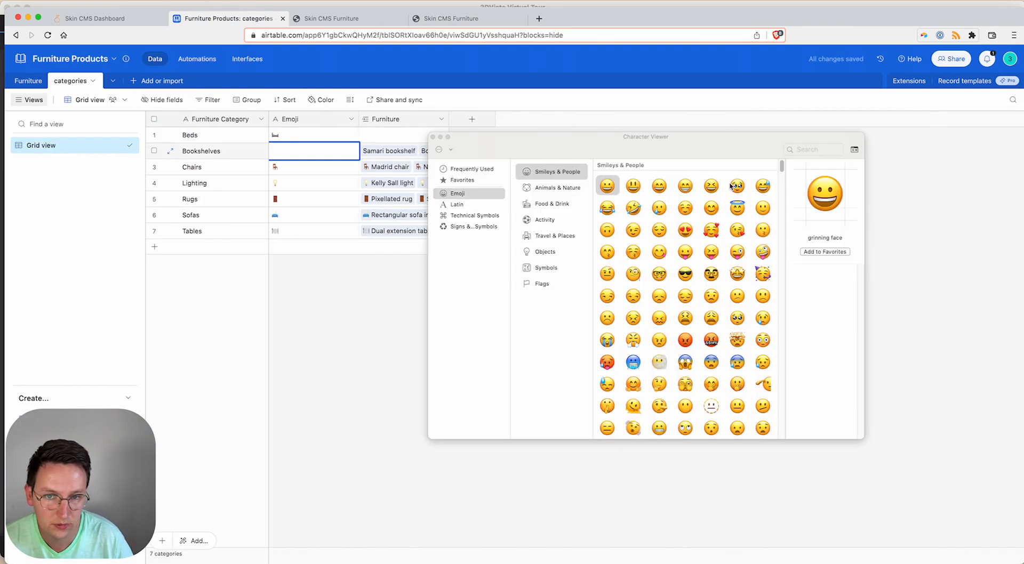
click(821, 154)
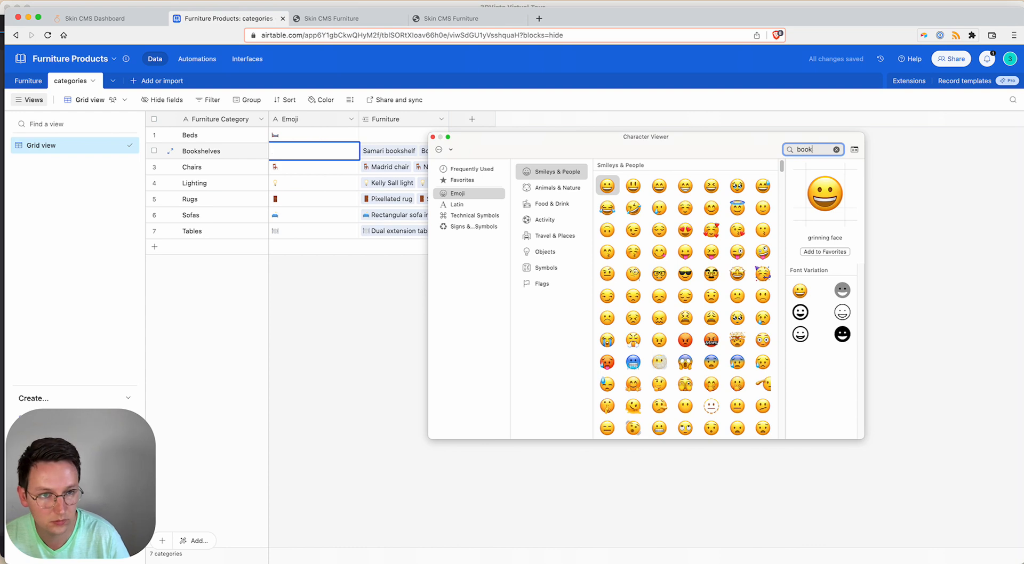
double_click(549, 227)
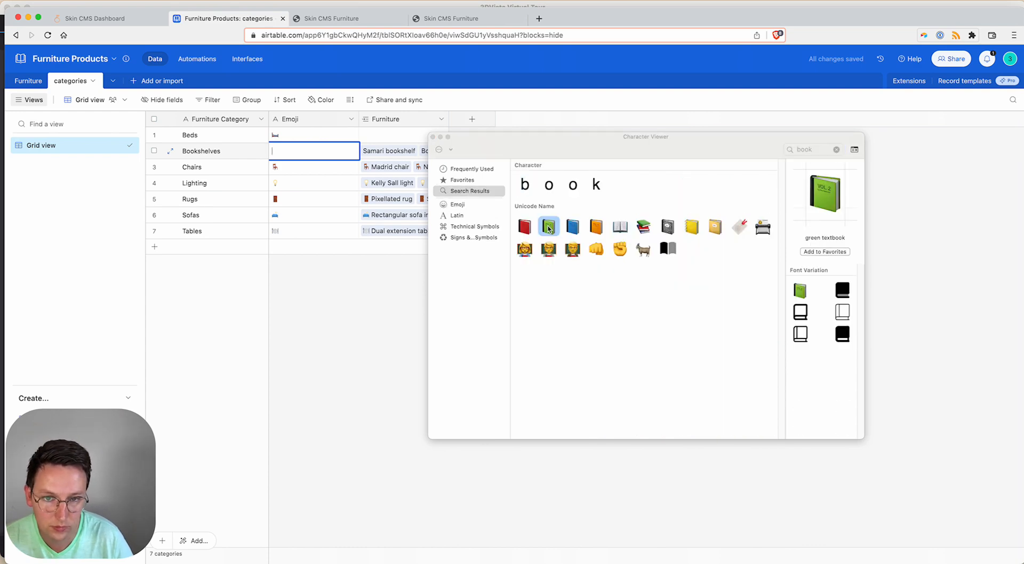
click(432, 137)
- Switch to the tour previews, close the older one and reload the remaining one to check the Product 2 title emoji
click(331, 18)
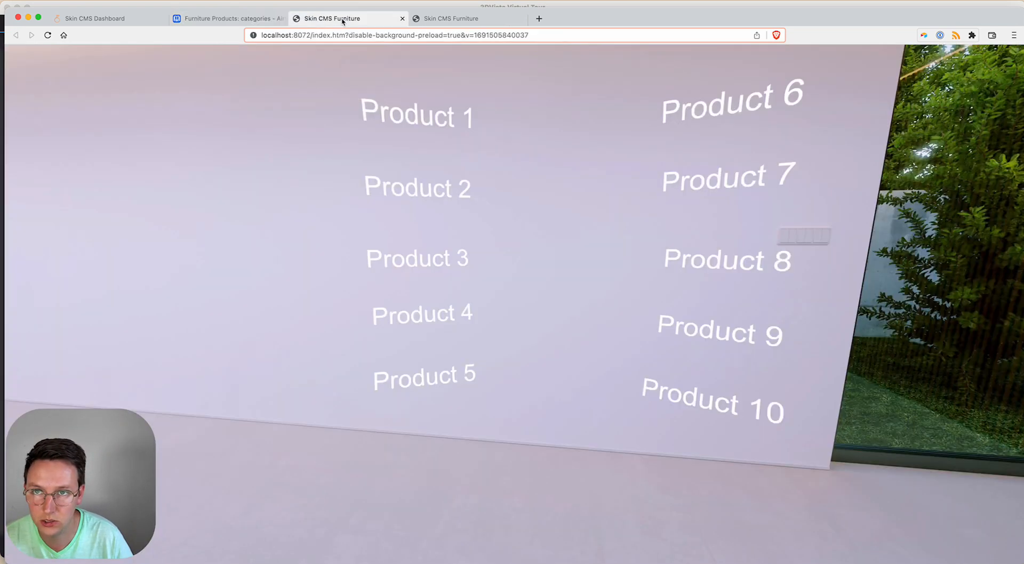
key(super+w)
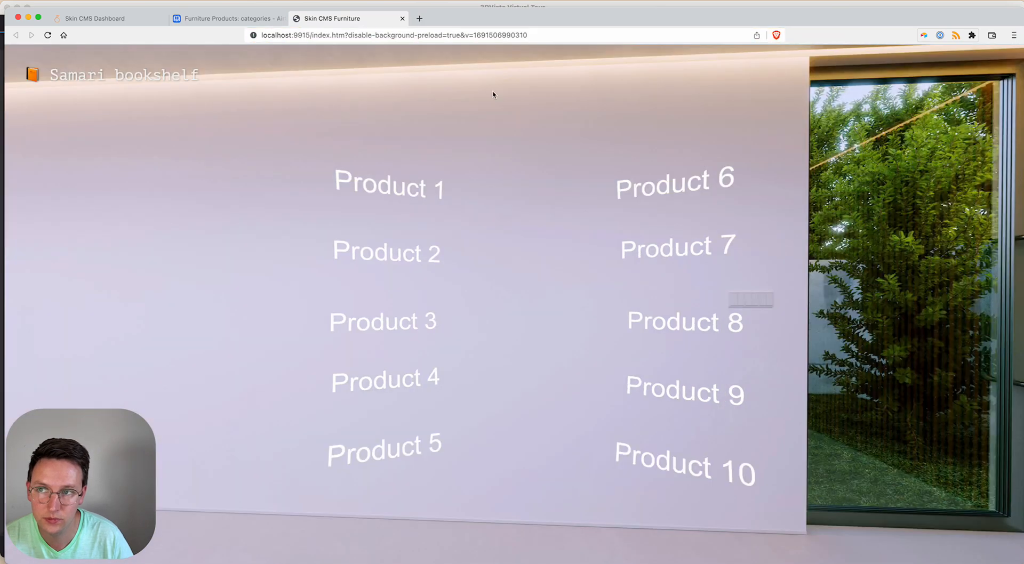
key(super+r)
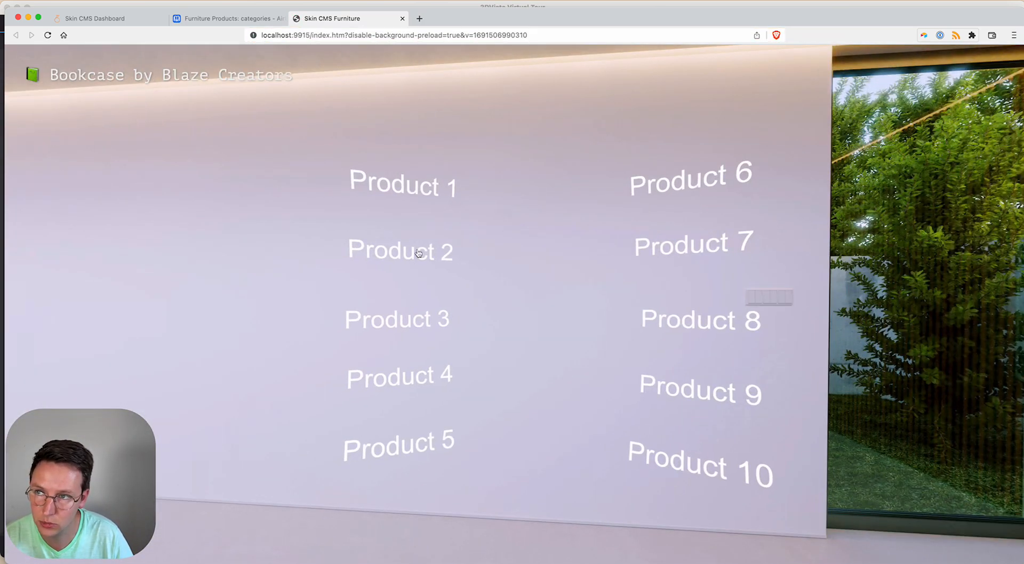
- Return to Airtable and check the Bookshelves emoji in the categories table and its use in the Furniture table
click(229, 18)
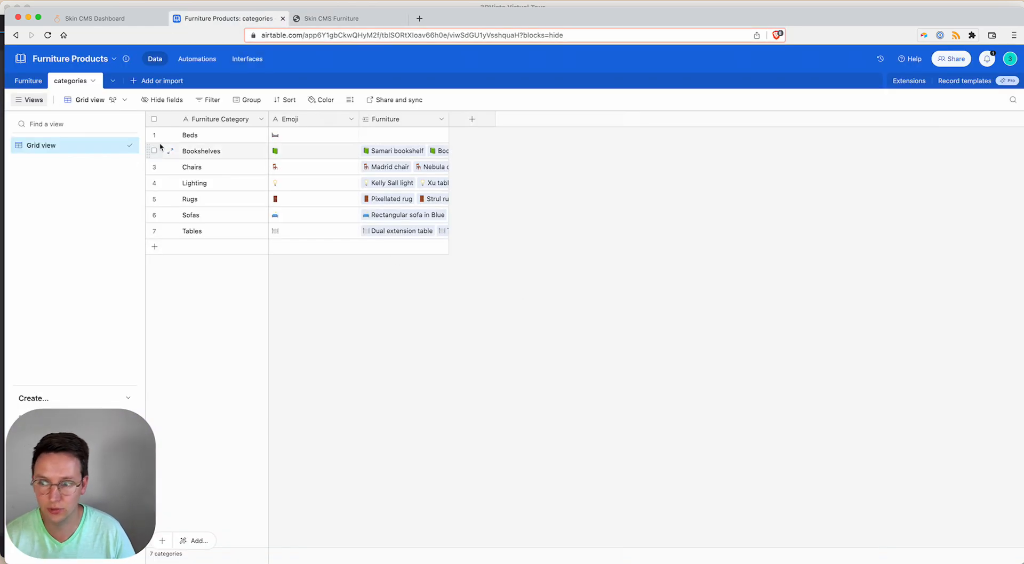
click(309, 155)
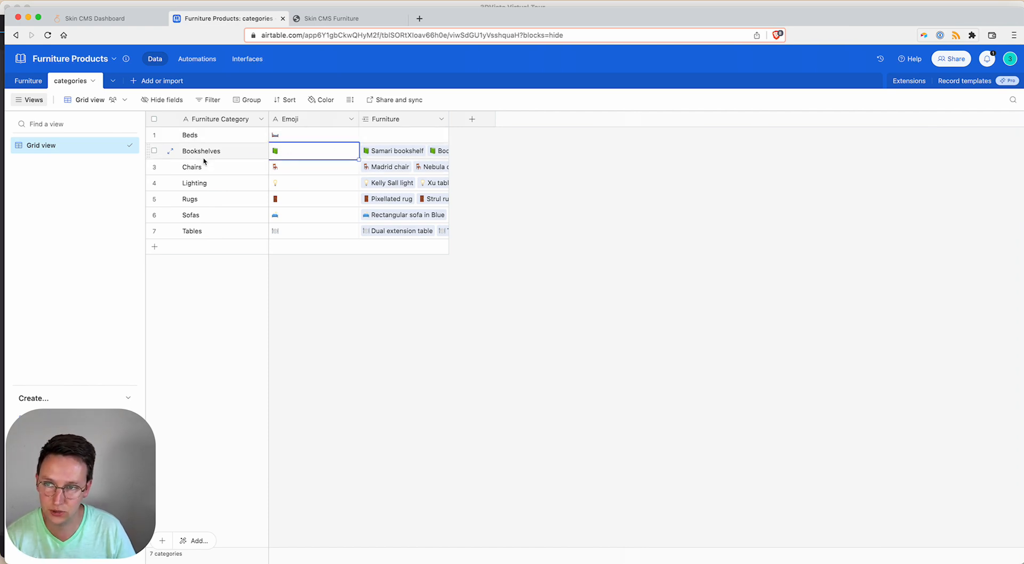
click(27, 80)
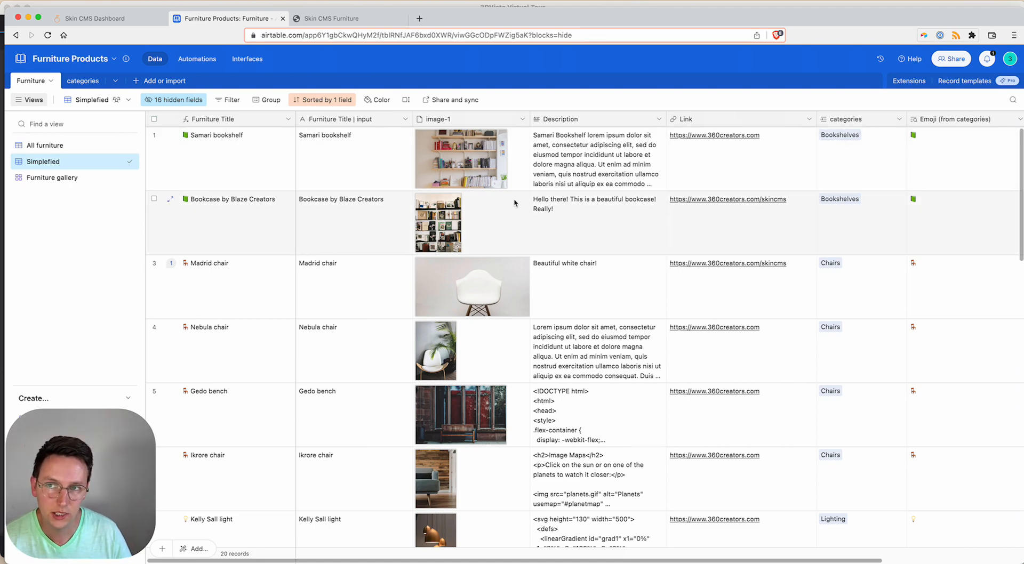
scroll(454, 186, right, 3)
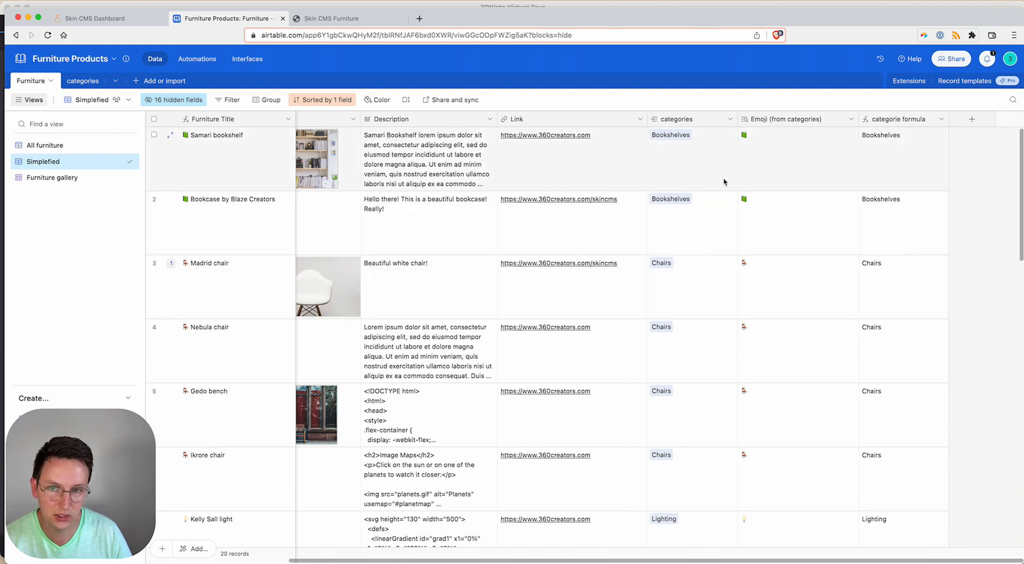
- Switch to 3DVista and add a label with the text "Category" to the product pop-up's wrapper, widened to about 20%
click(563, 7)
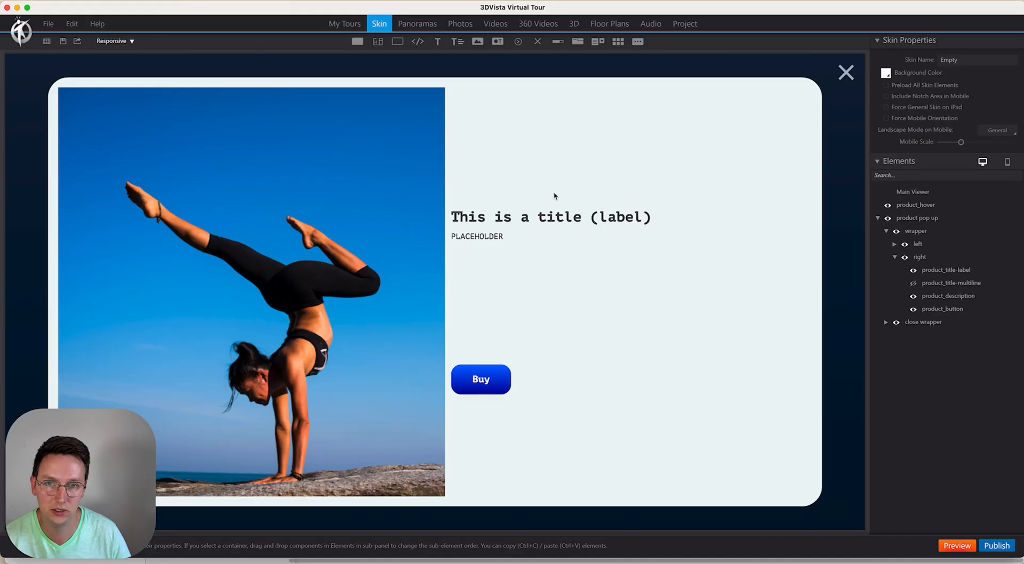
click(550, 201)
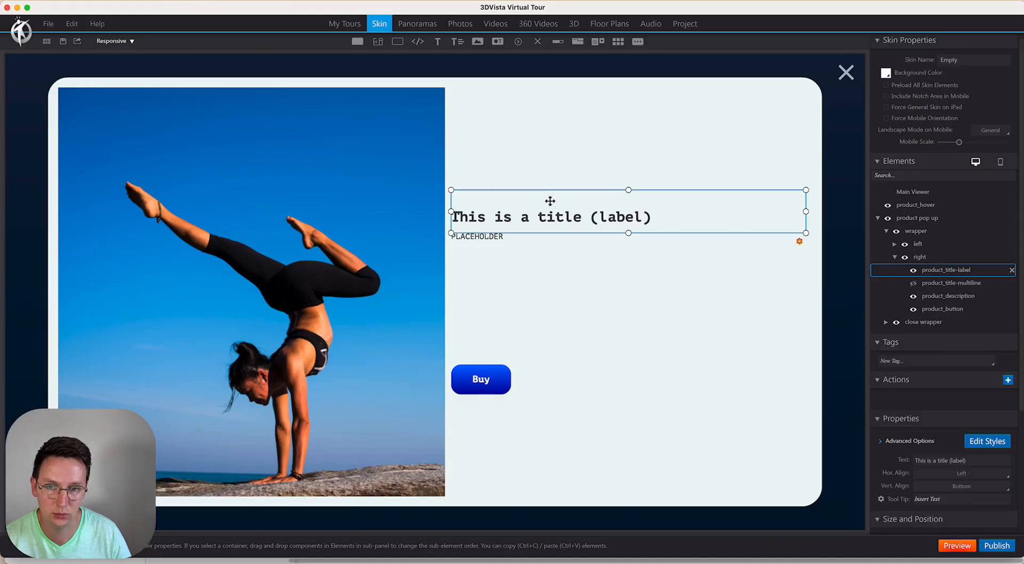
click(436, 42)
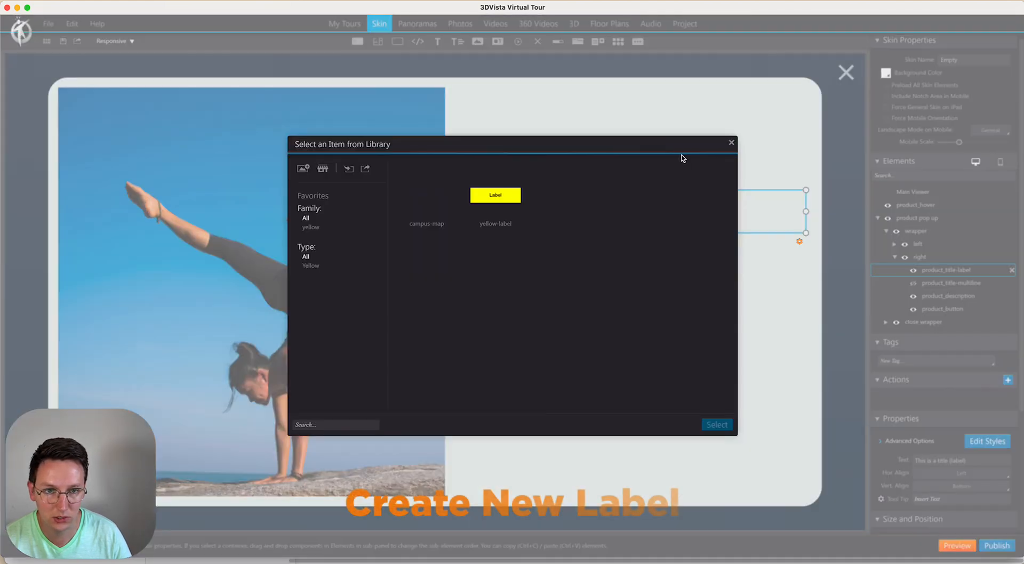
click(302, 168)
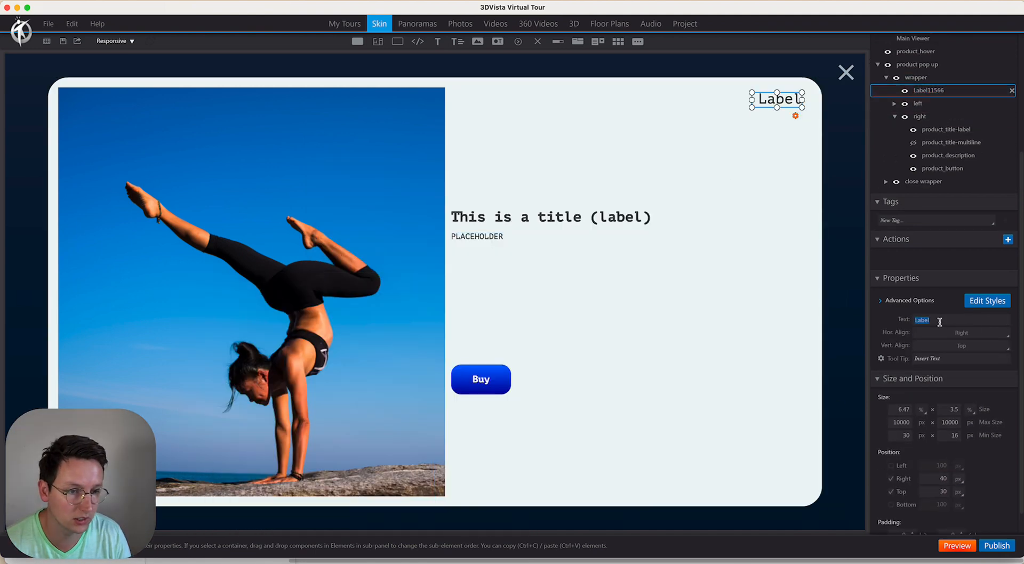
text(Category)
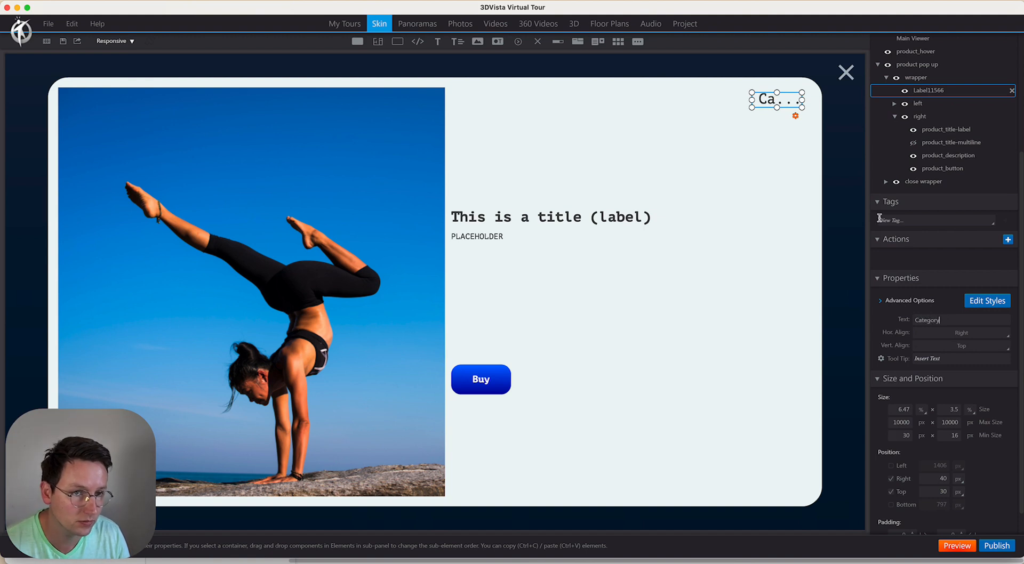
drag(752, 98, 655, 100)
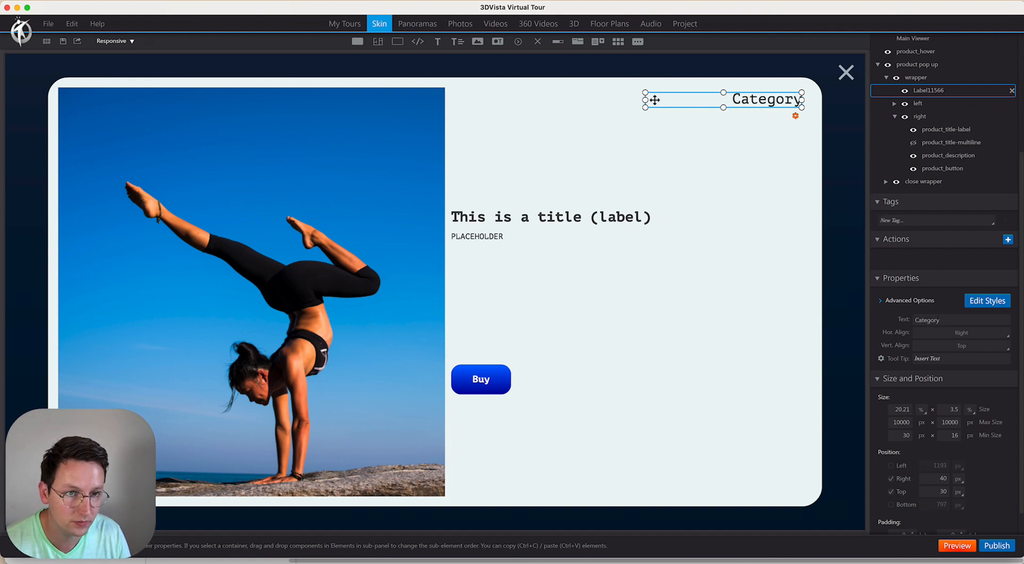
- Rename the new Category label element as product_category
double_click(926, 91)
text(product_category)
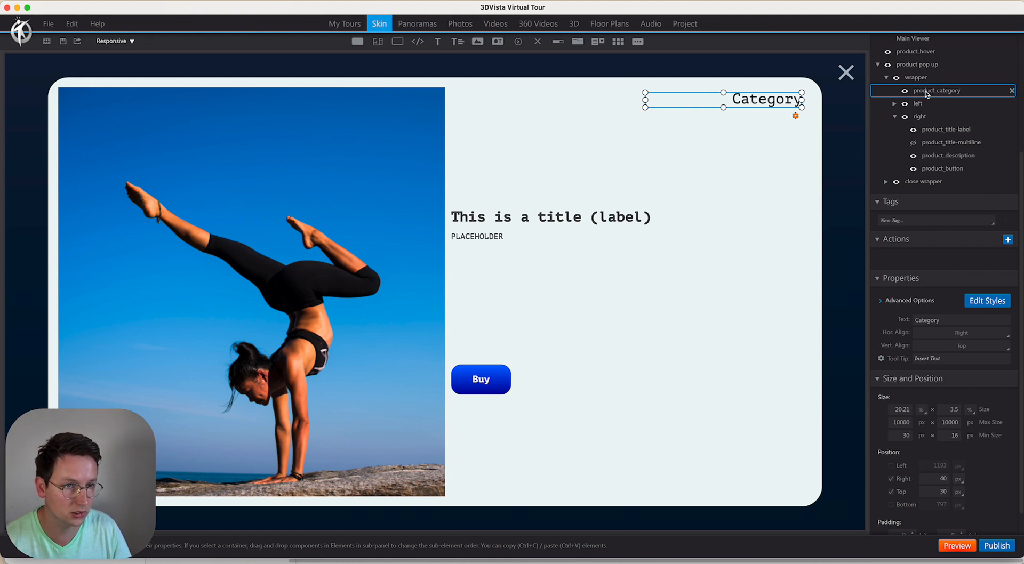
double_click(927, 93)
click(932, 81)
click(936, 89)
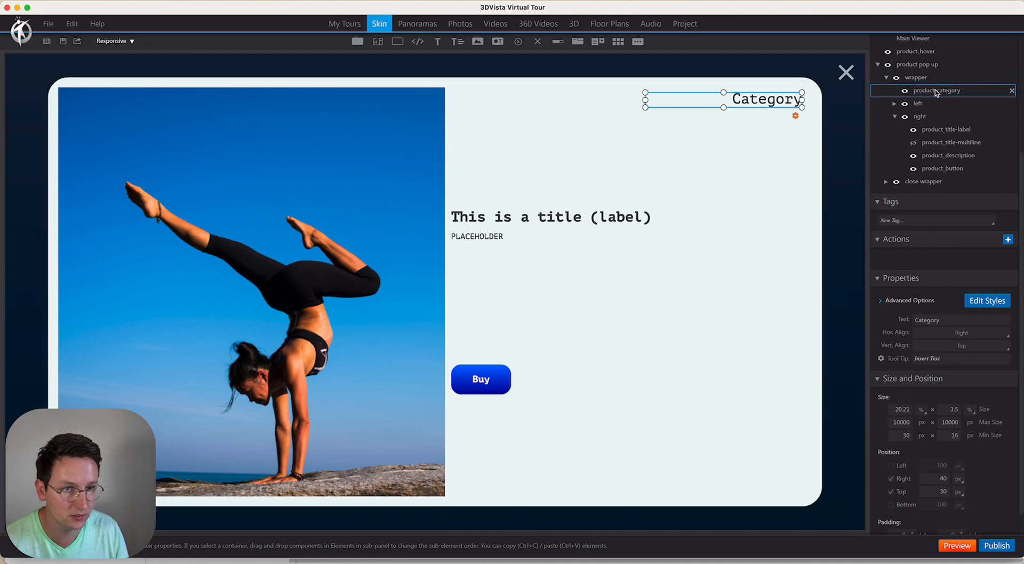
- Switch to the Skin CMS Dashboard, reload the Furniture - staging mapping, and save and connect Airtable to refresh its field mappings
click(695, 562)
click(121, 20)
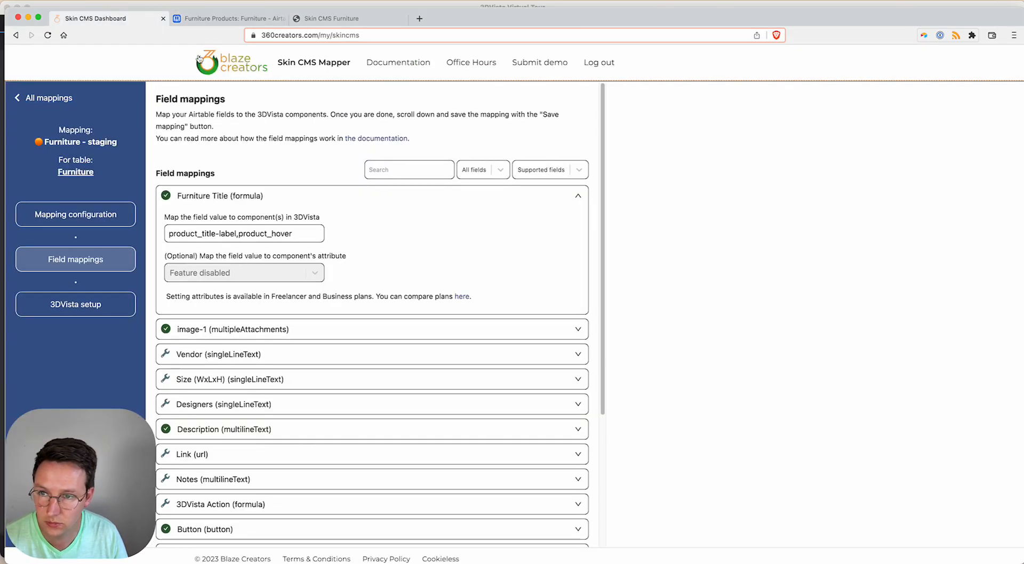
drag(226, 184, 254, 161)
click(259, 155)
key(super+r)
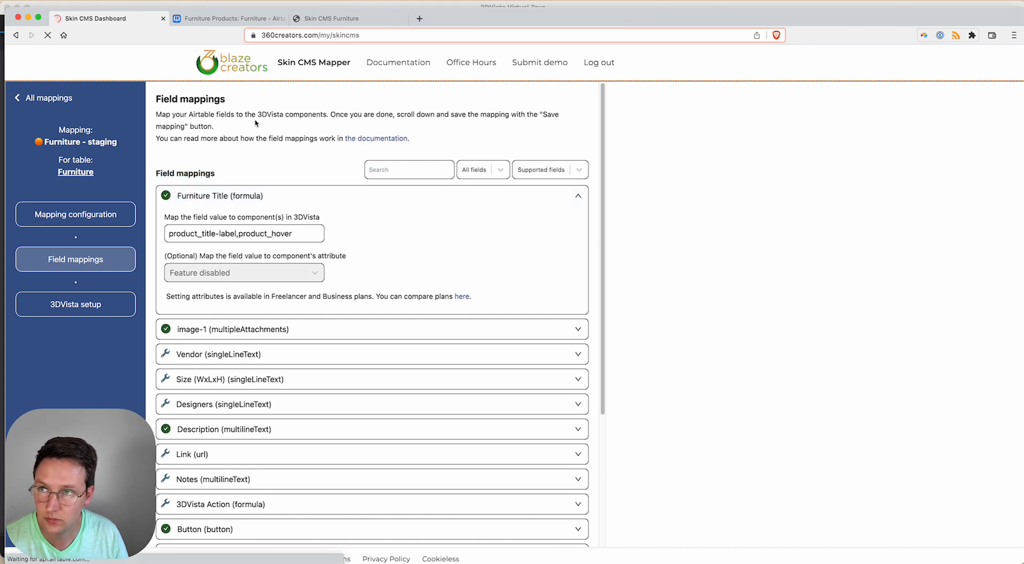
click(96, 192)
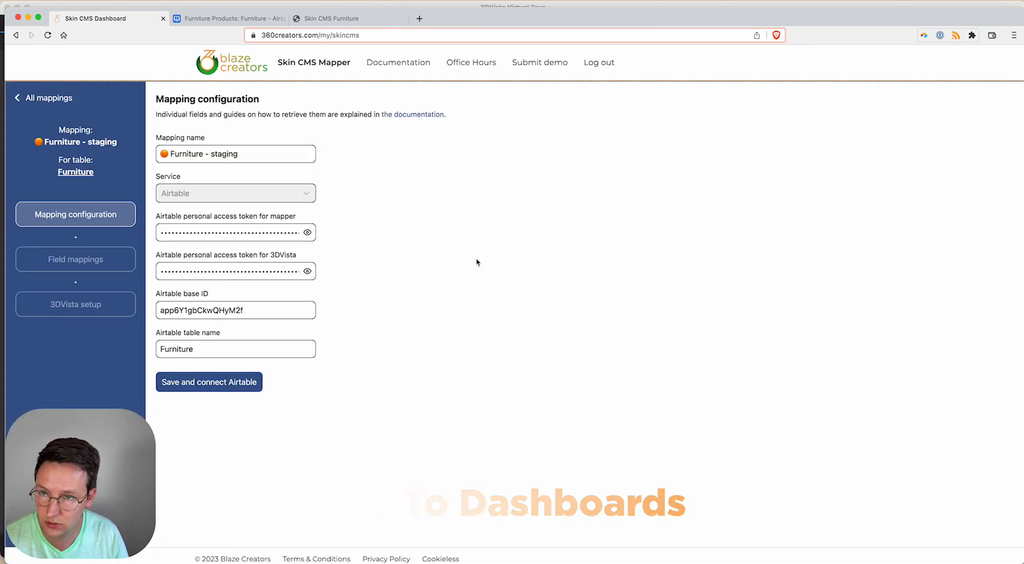
click(209, 382)
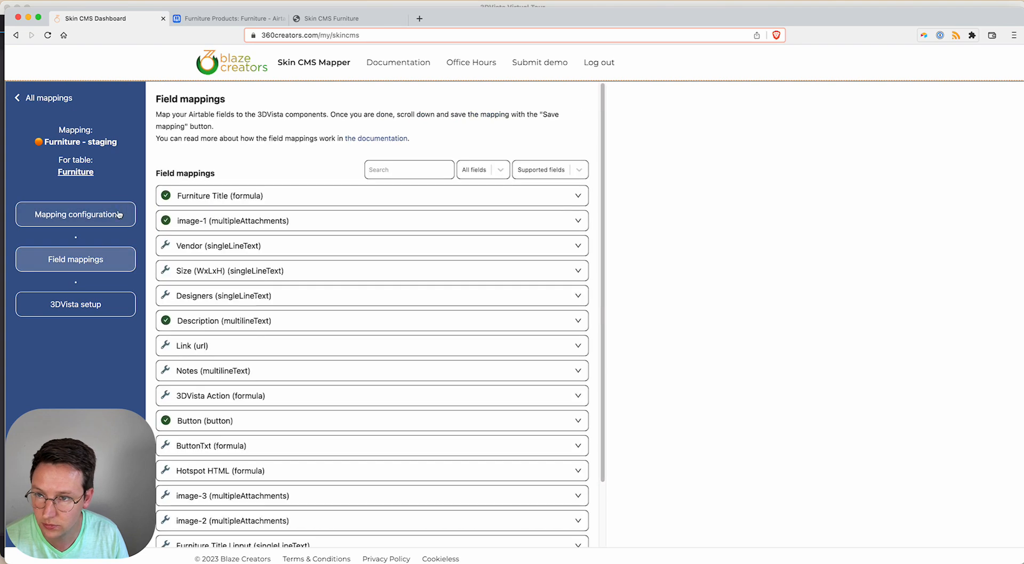
- Check the categorie formula field in Airtable, return to Skin CMS, map that field to the product_category component and save the mapping
click(205, 18)
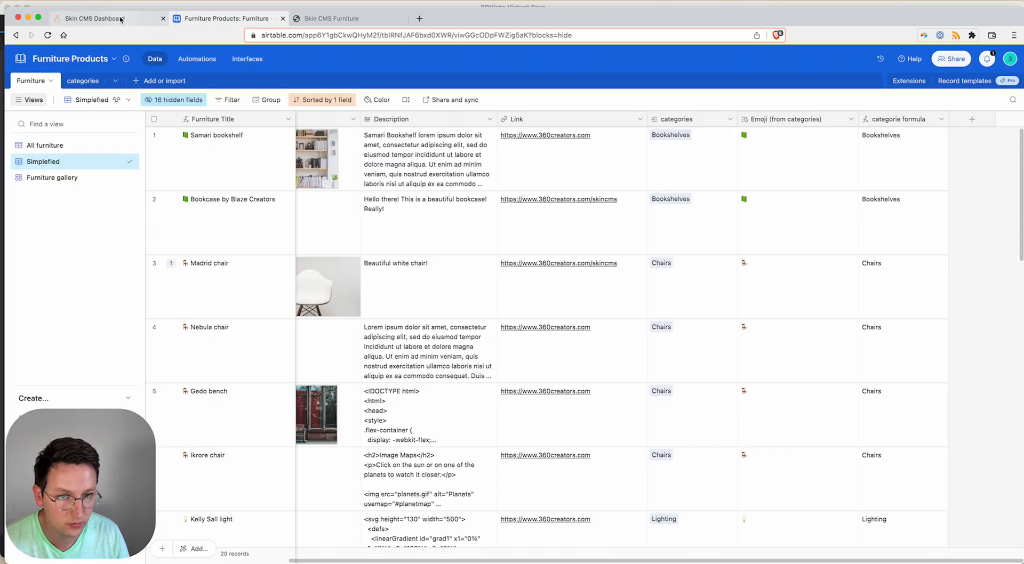
click(120, 20)
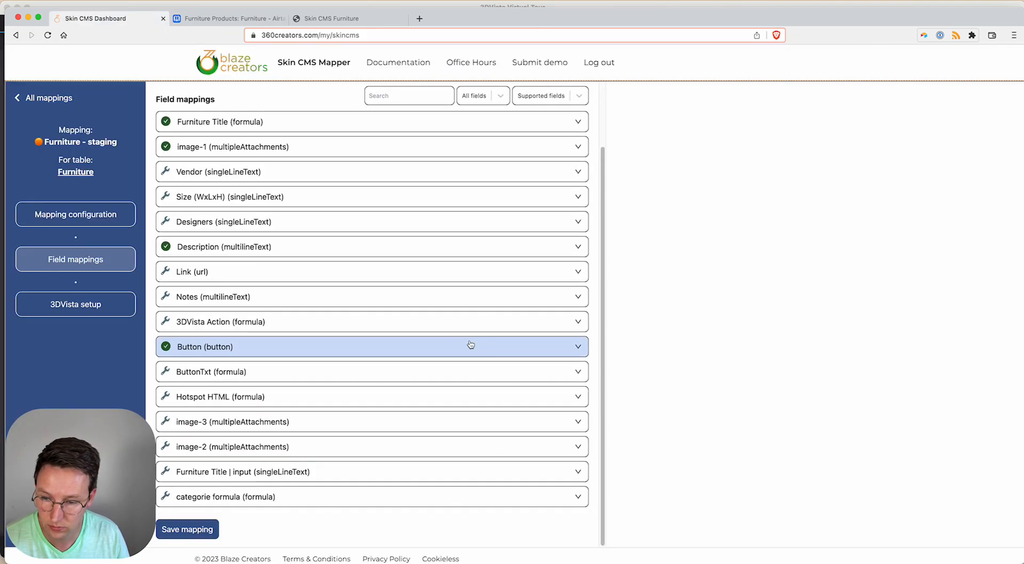
scroll(471, 345, up, 1)
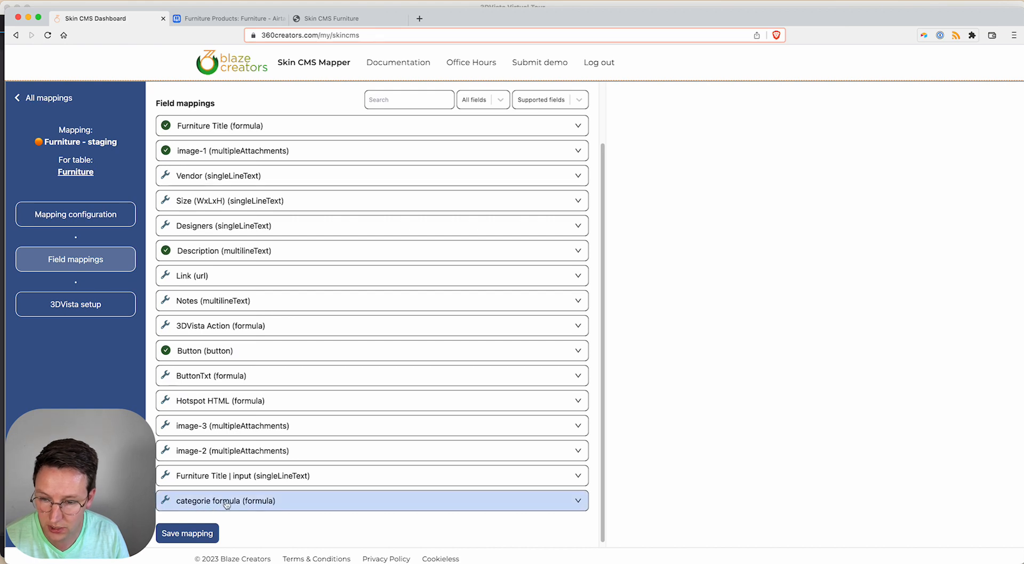
click(226, 503)
scroll(246, 437, down, 3)
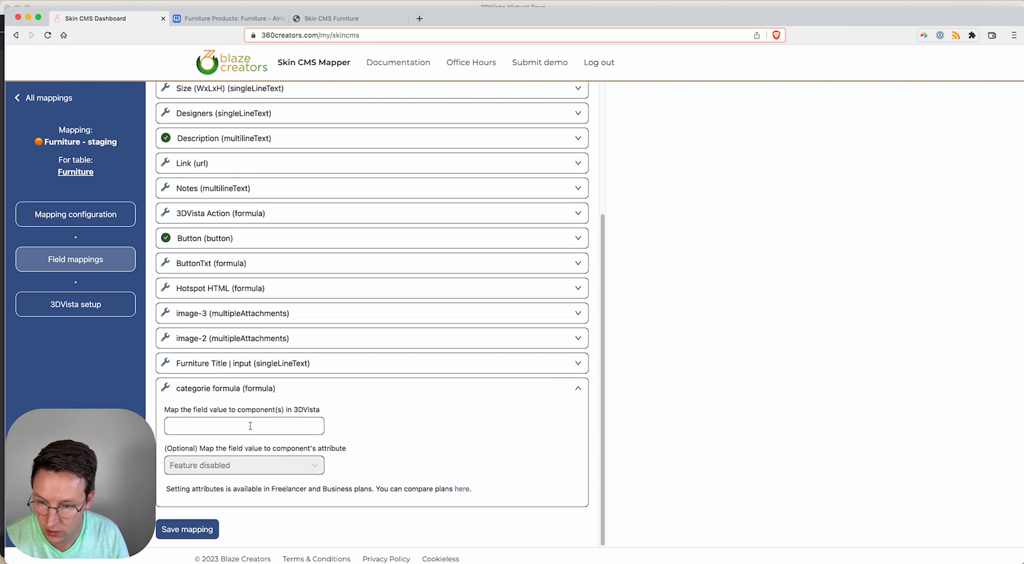
click(250, 426)
text(product_category)
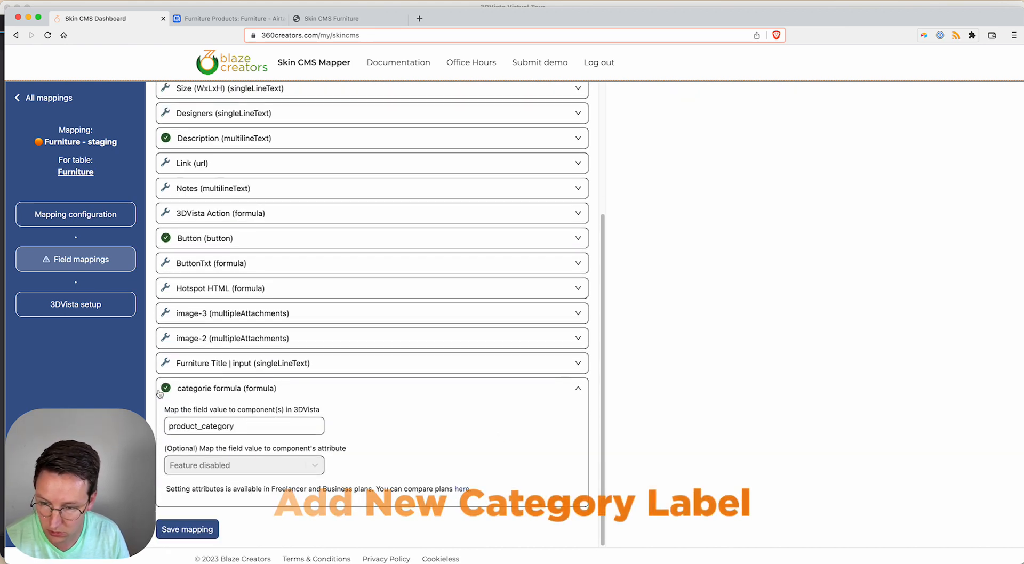
click(195, 532)
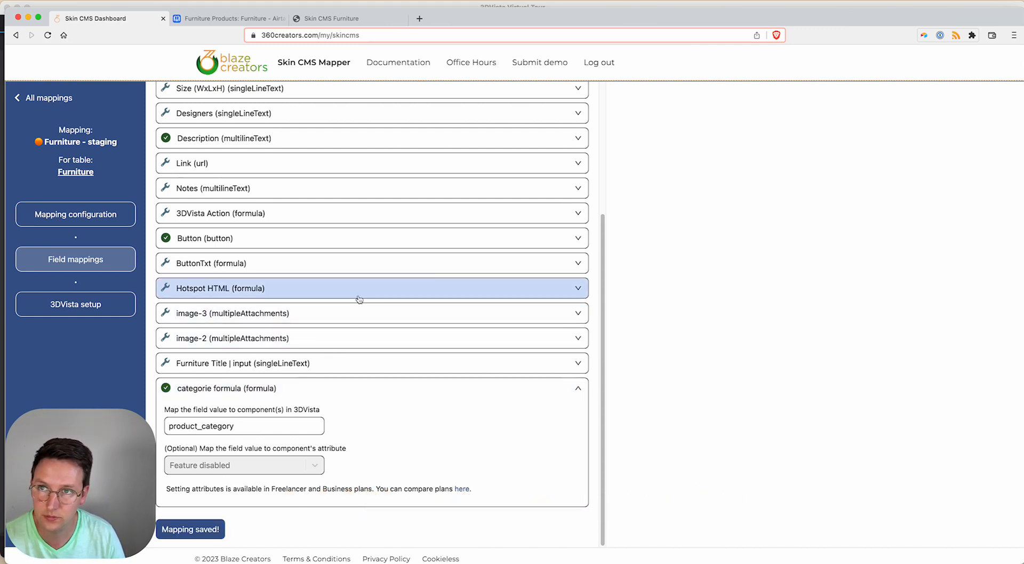
- Switch to 3DVista, preview the tour in the browser and check the category label in the Product 1 pop-up
click(500, 6)
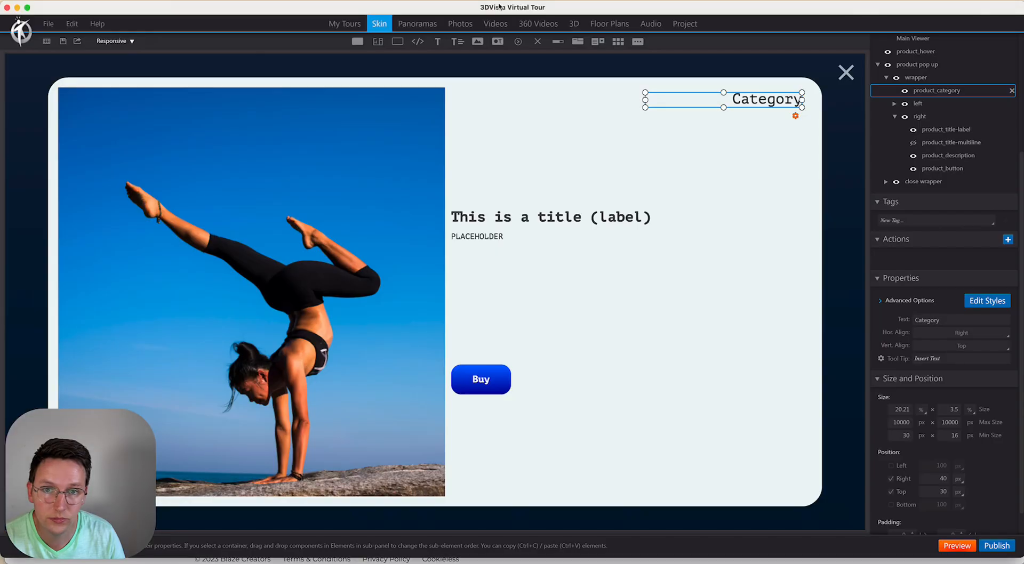
click(959, 547)
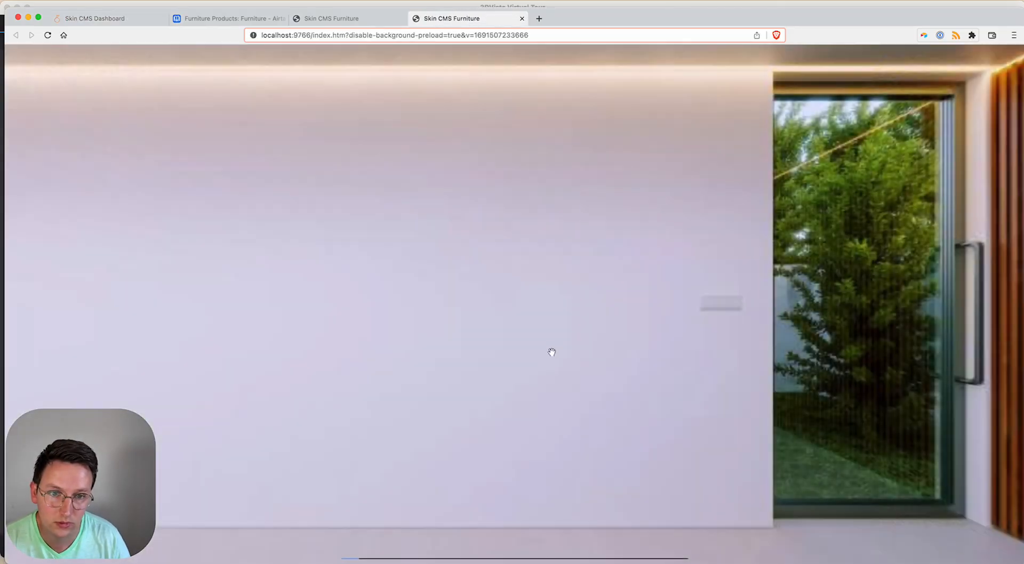
drag(373, 193, 433, 189)
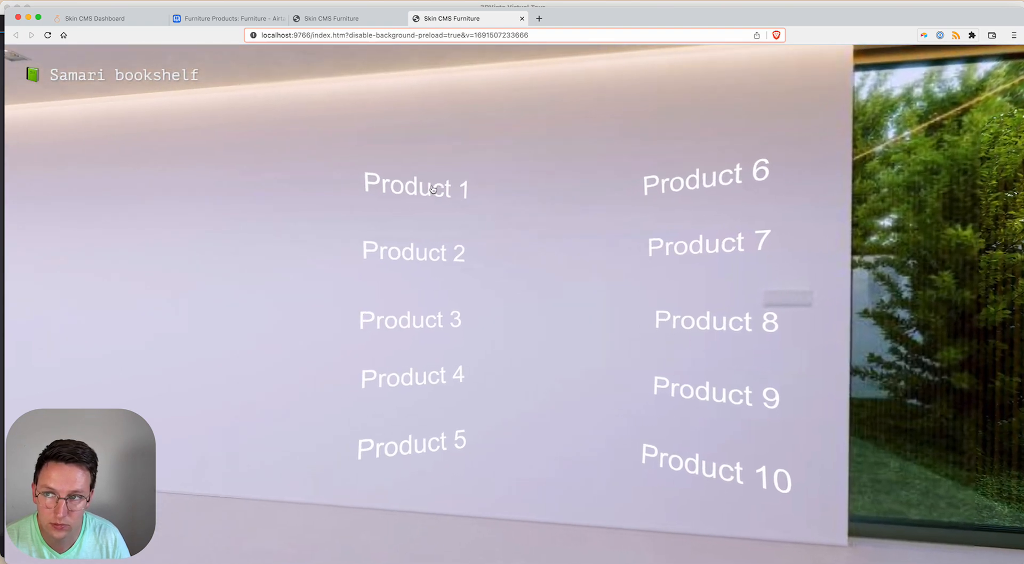
click(433, 190)
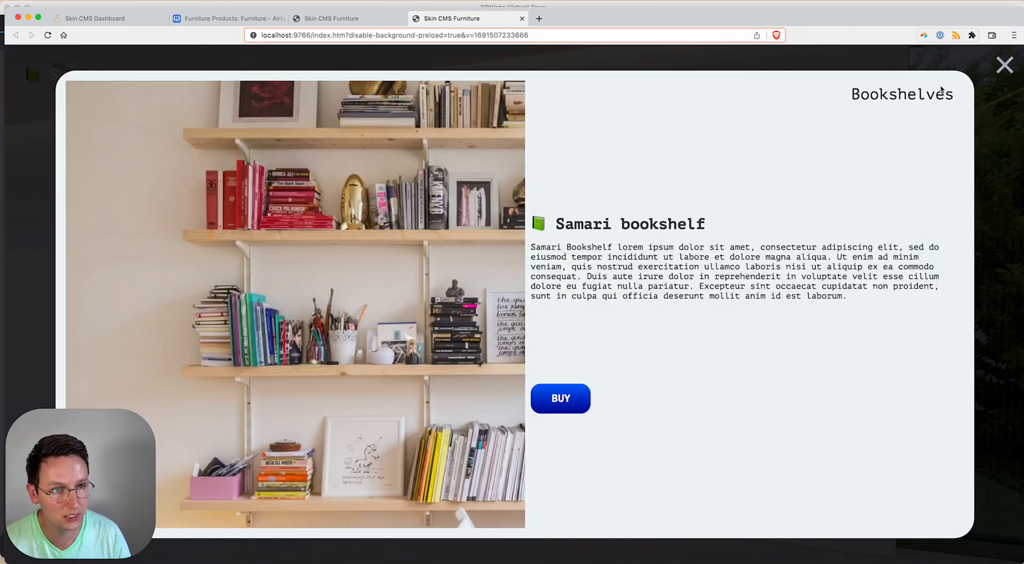
click(903, 62)
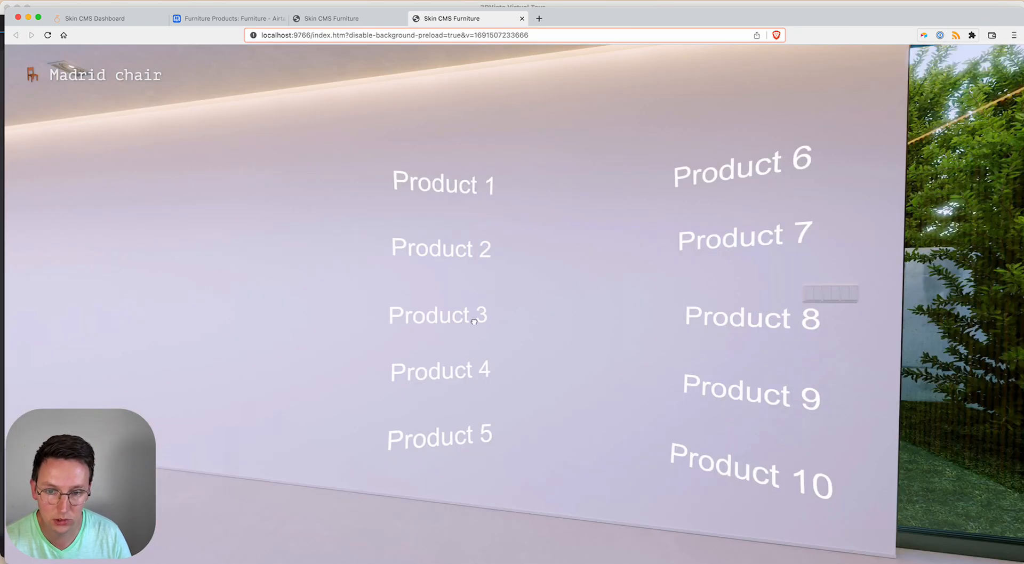
- Check the category label in the pop-ups of Product 3 and Product 5
click(474, 321)
click(856, 64)
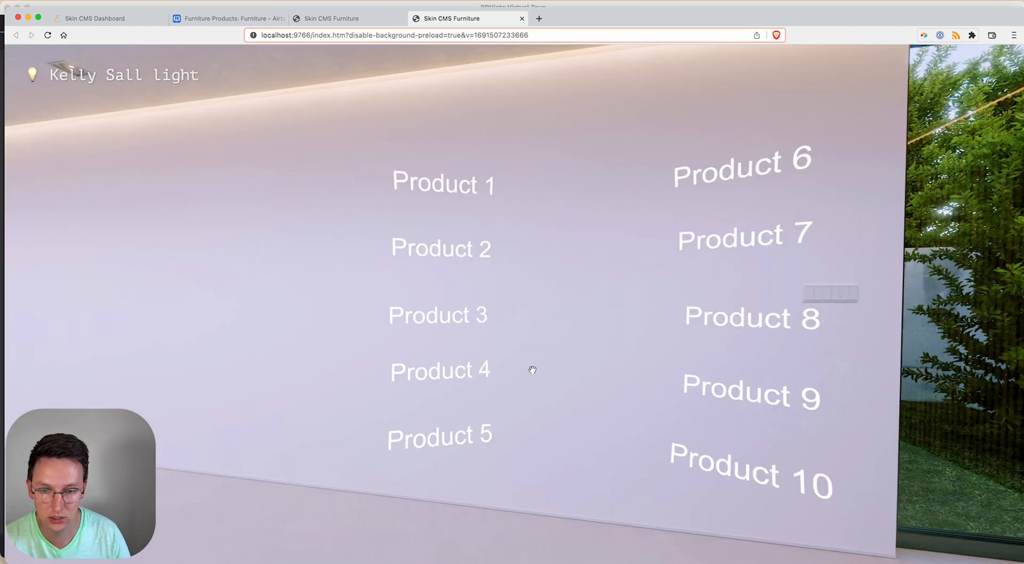
click(472, 445)
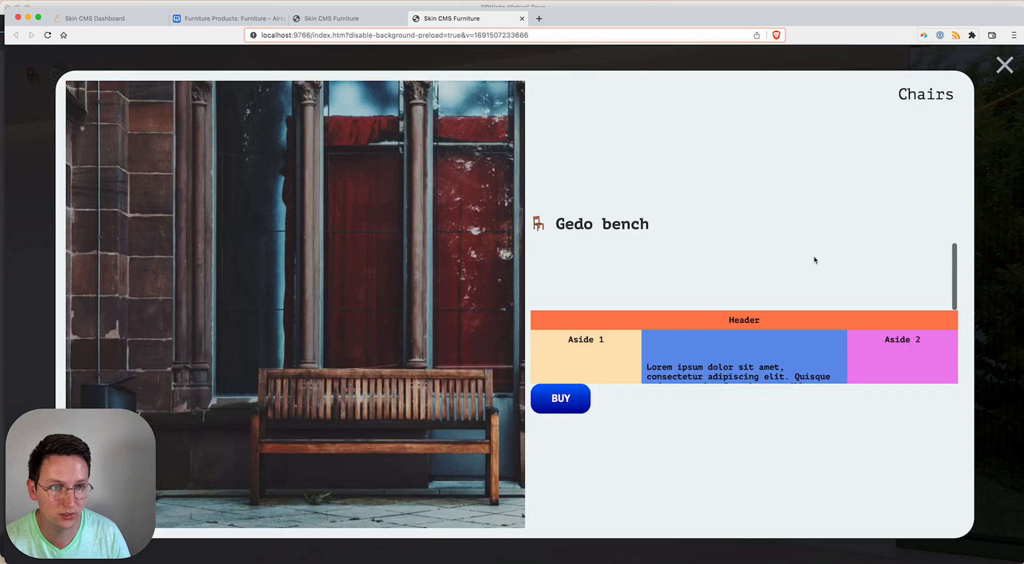
click(998, 70)
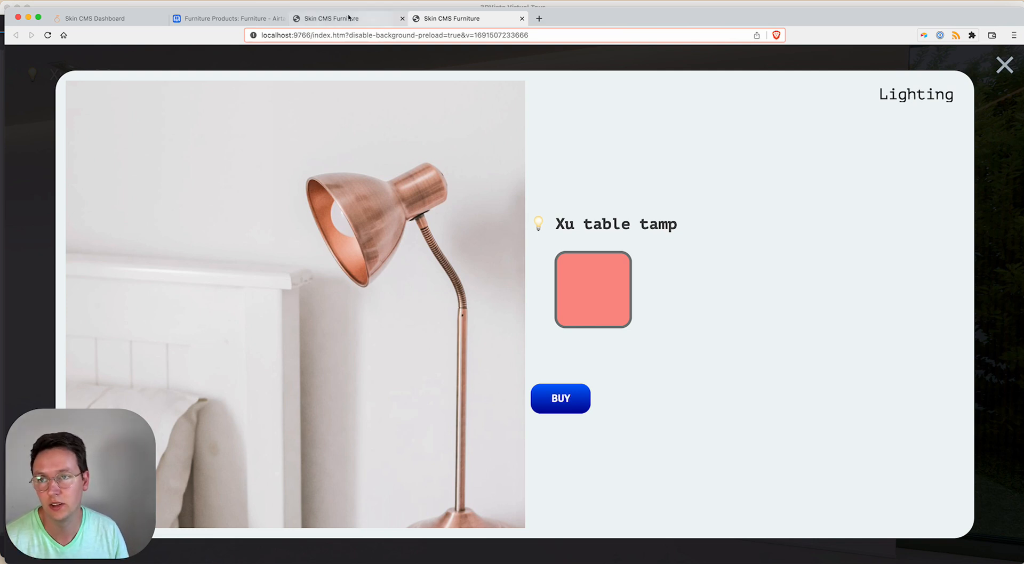
- Return to Airtable, set the categorie formula field's formula to UPPER(categories), save it and check the column's values
click(240, 18)
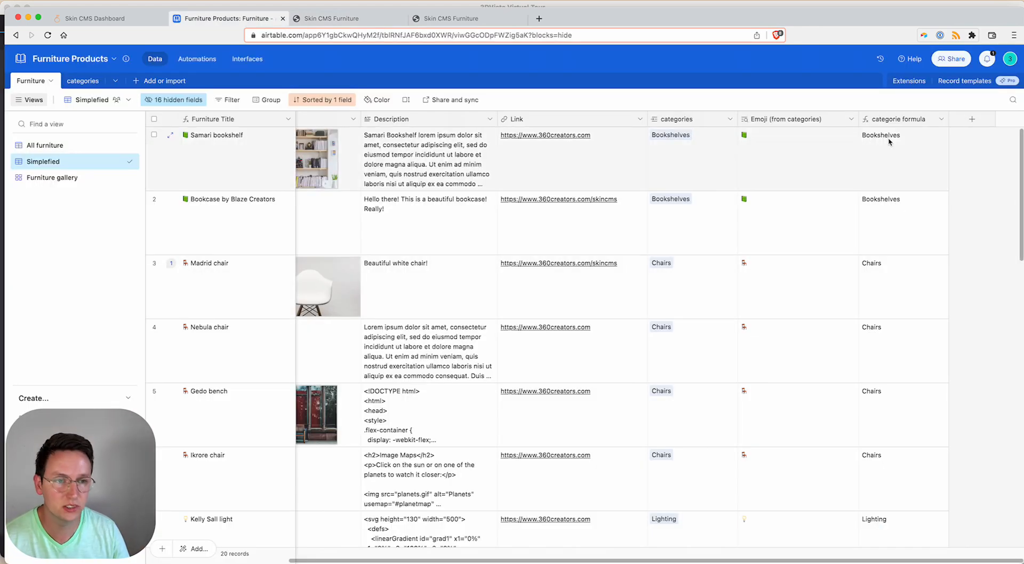
click(941, 119)
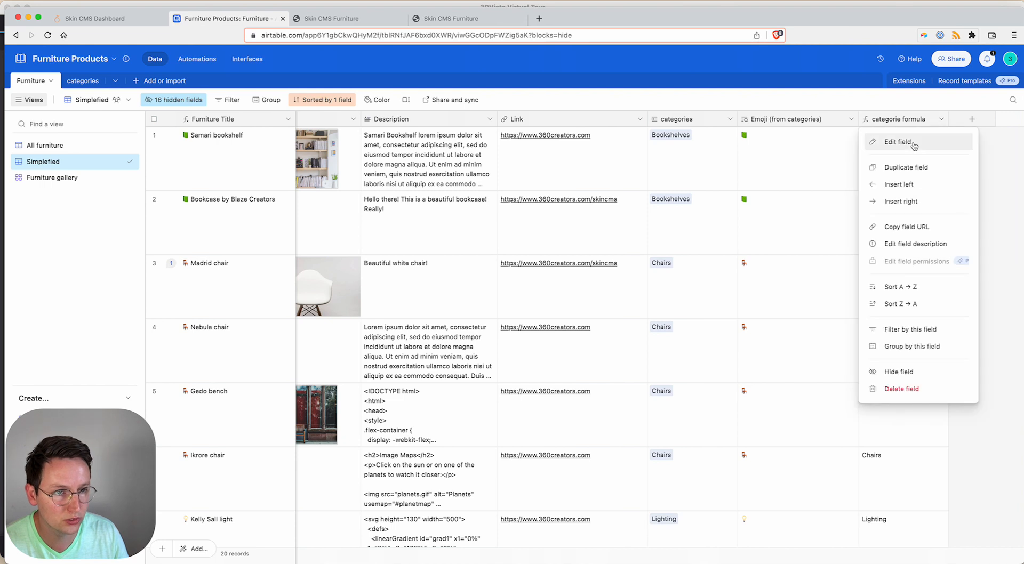
click(913, 144)
text(UPP)
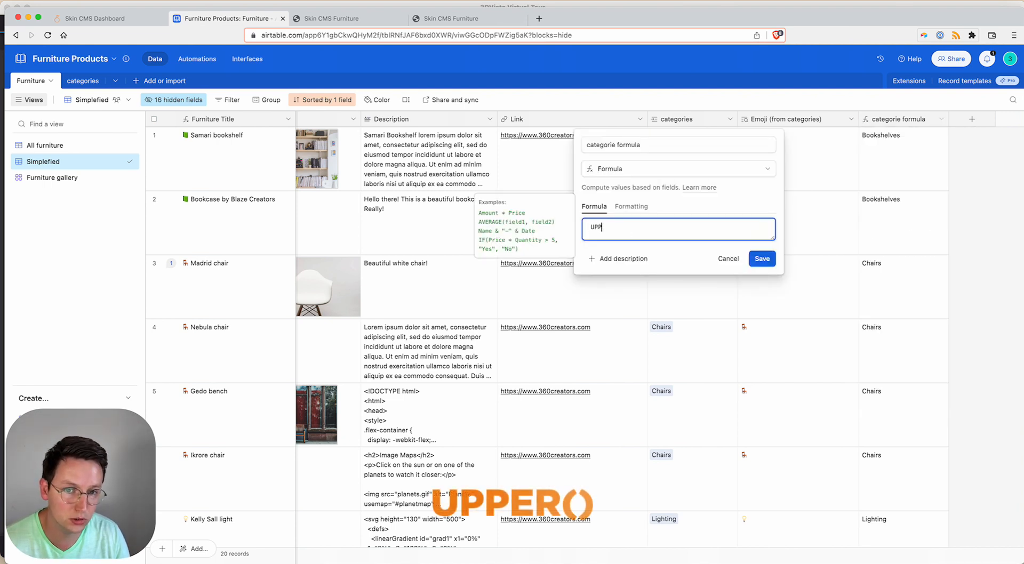
text(ER()
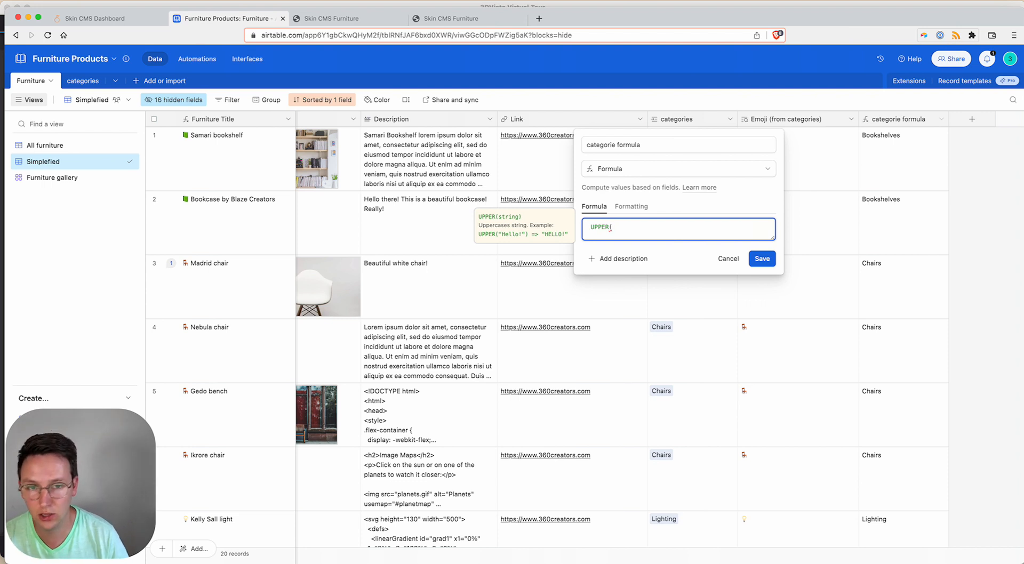
text(")
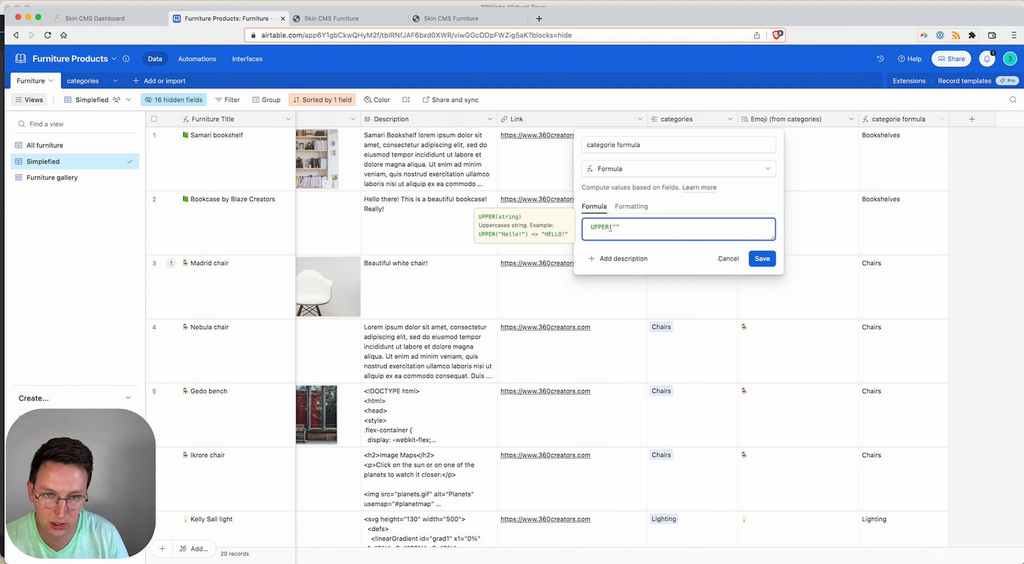
key(BackSpace)
key(BackSpace)
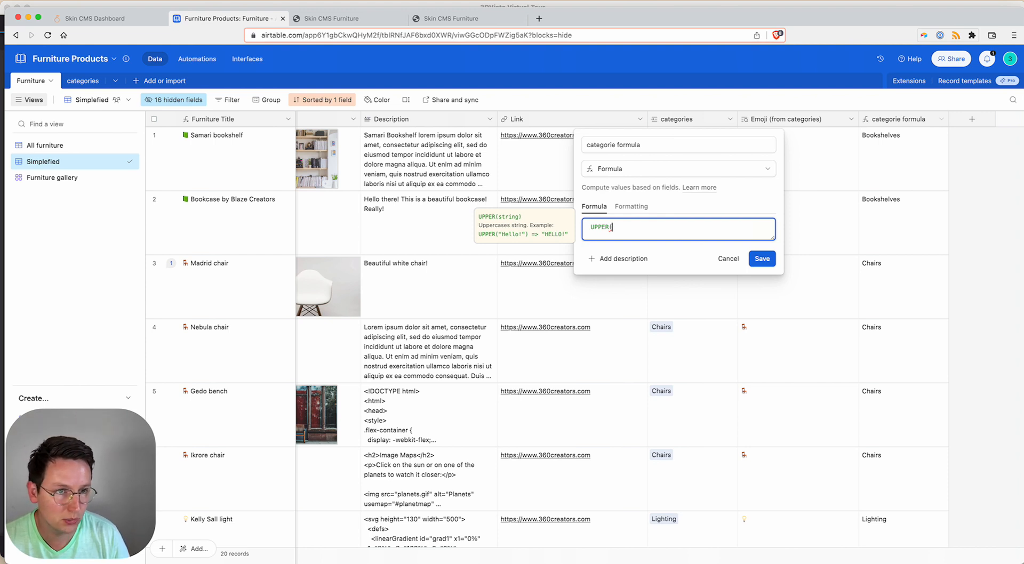
text(Categ)
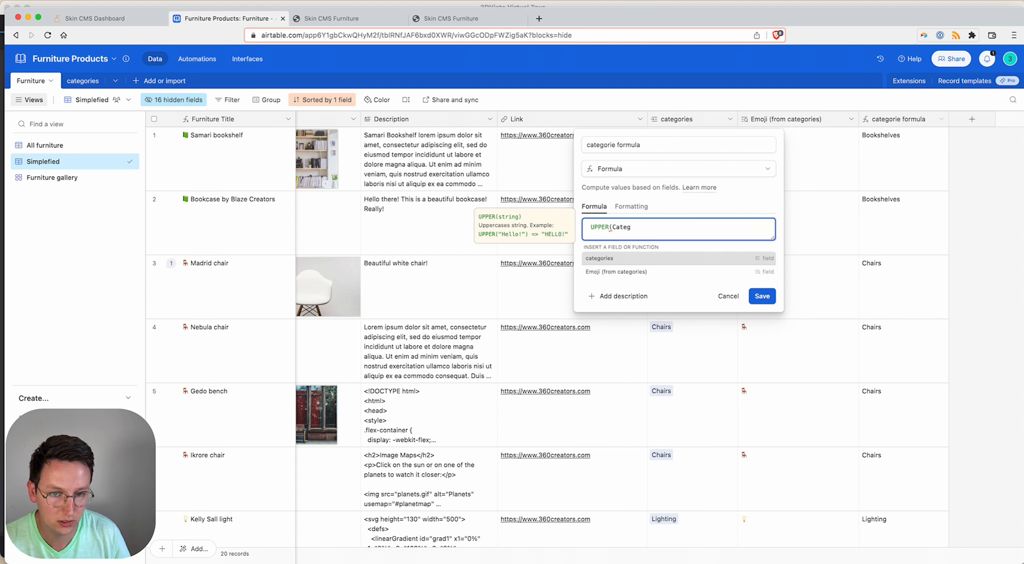
key(Tab)
text())
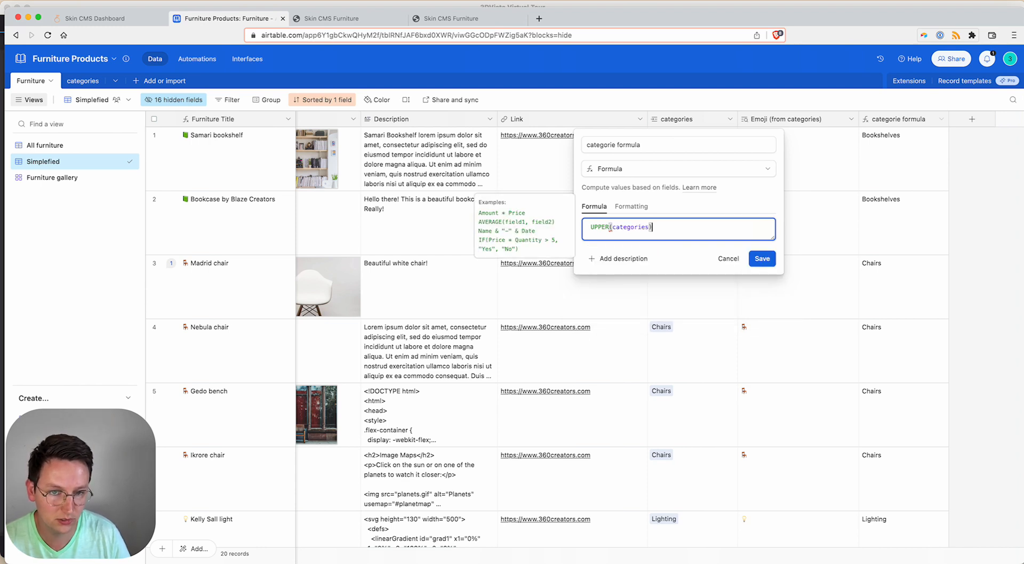
click(763, 262)
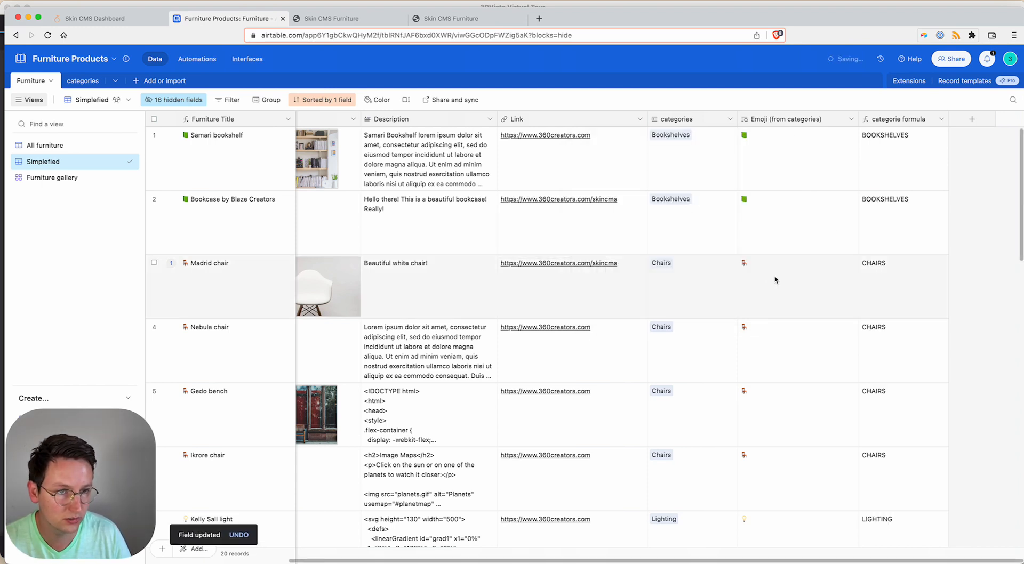
scroll(843, 258, down, 4)
scroll(906, 264, down, 8)
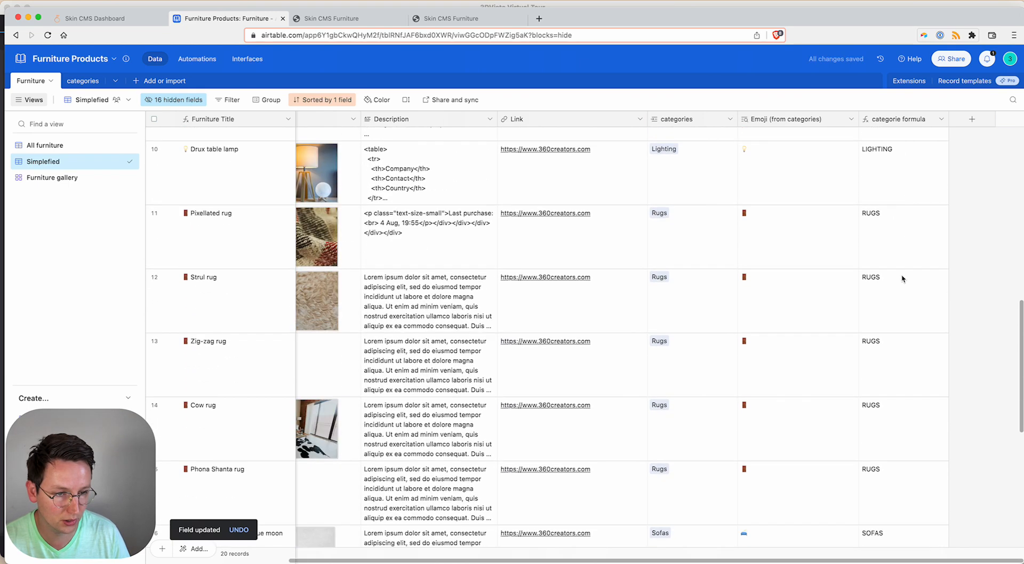
scroll(899, 270, up, 14)
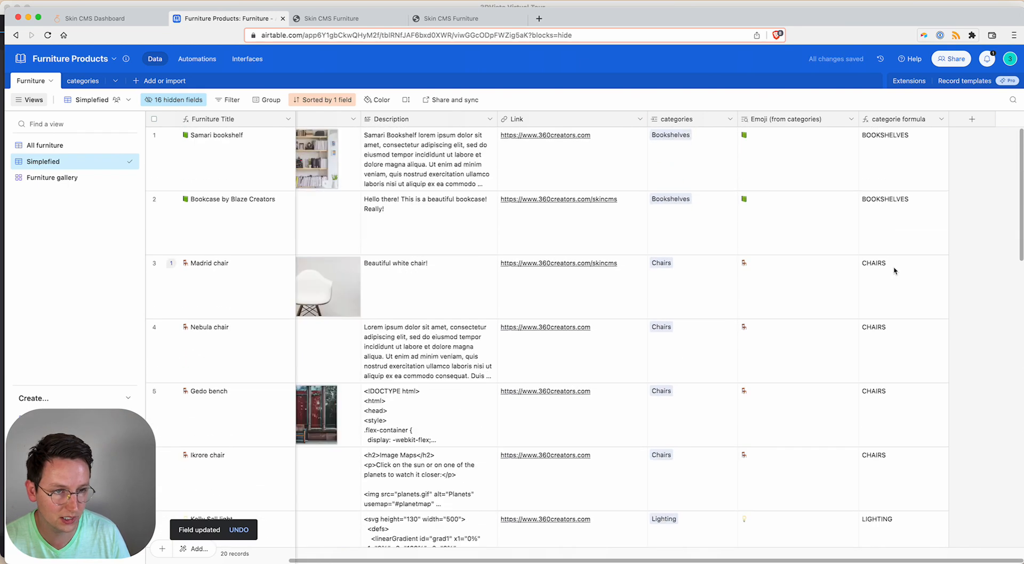
- Set the categorie formula field's formula to CONCATENATE("#",UPPER(categories)), save it and check the column's values
click(942, 119)
click(885, 141)
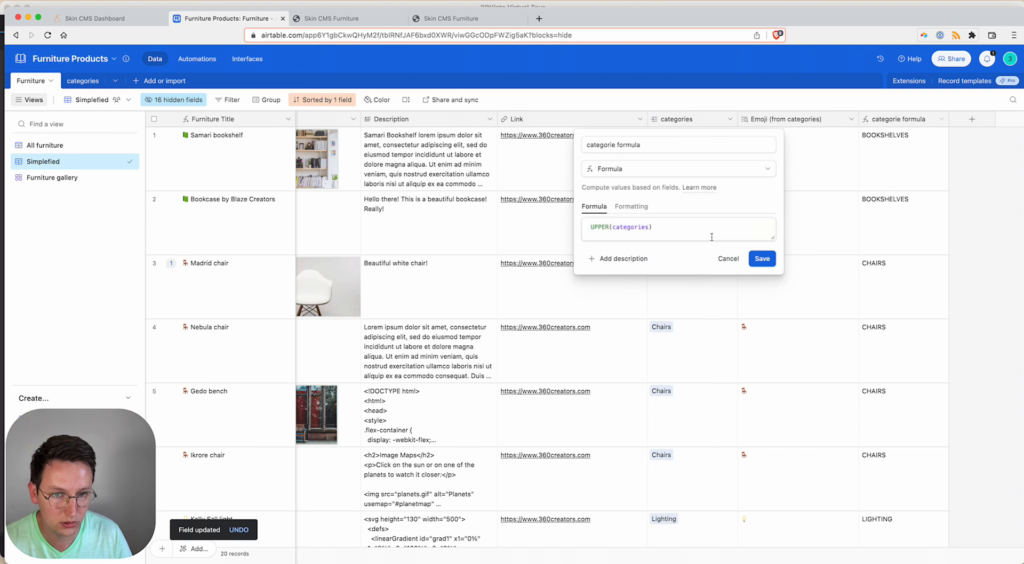
click(712, 233)
key(super+a)
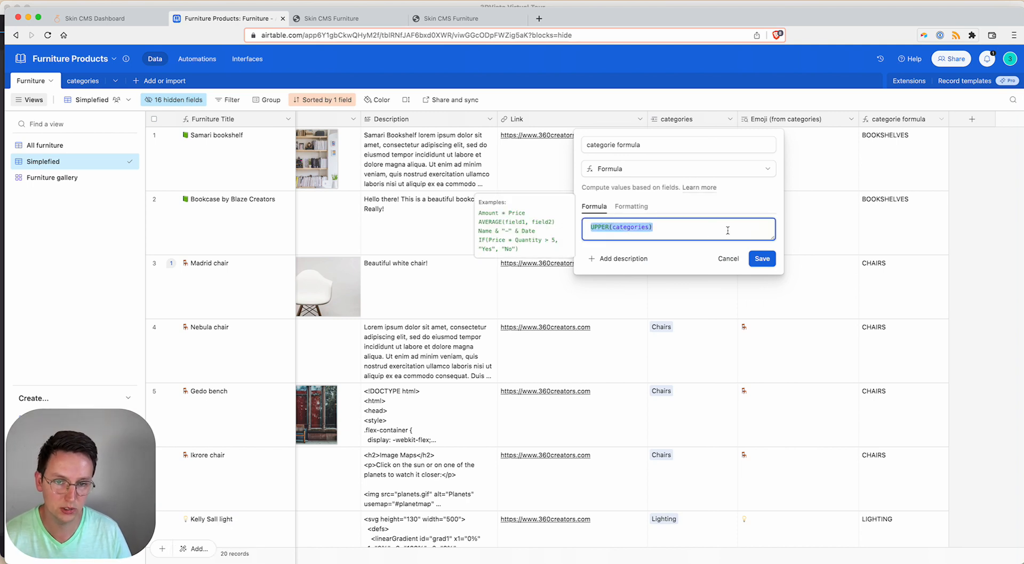
key(BackSpace)
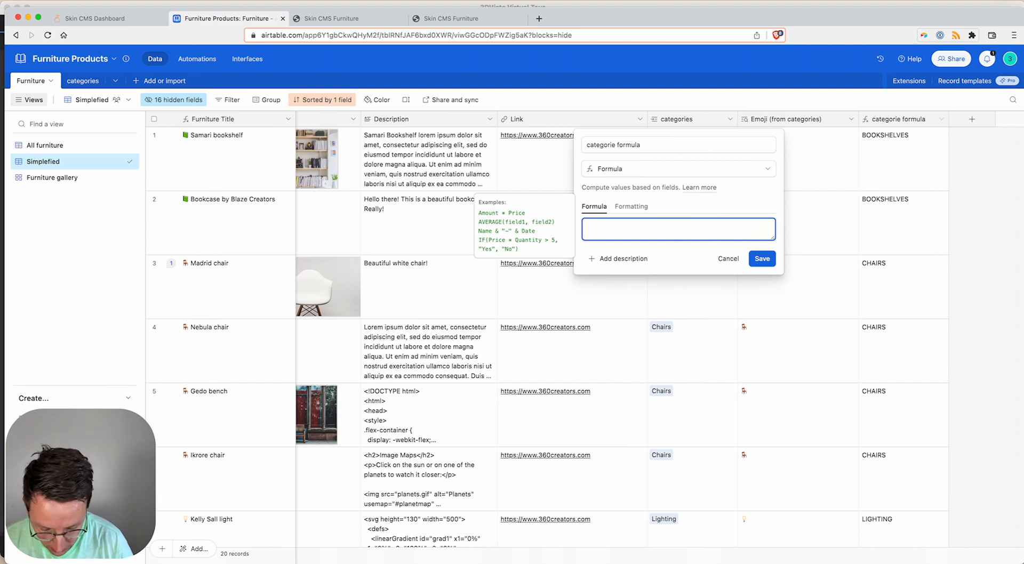
text(Conc)
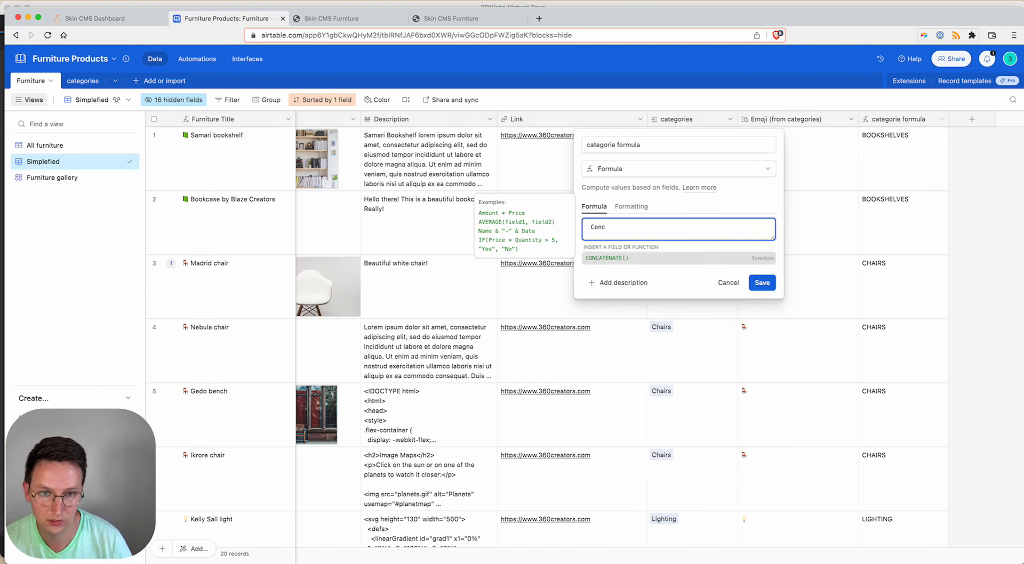
key(Tab)
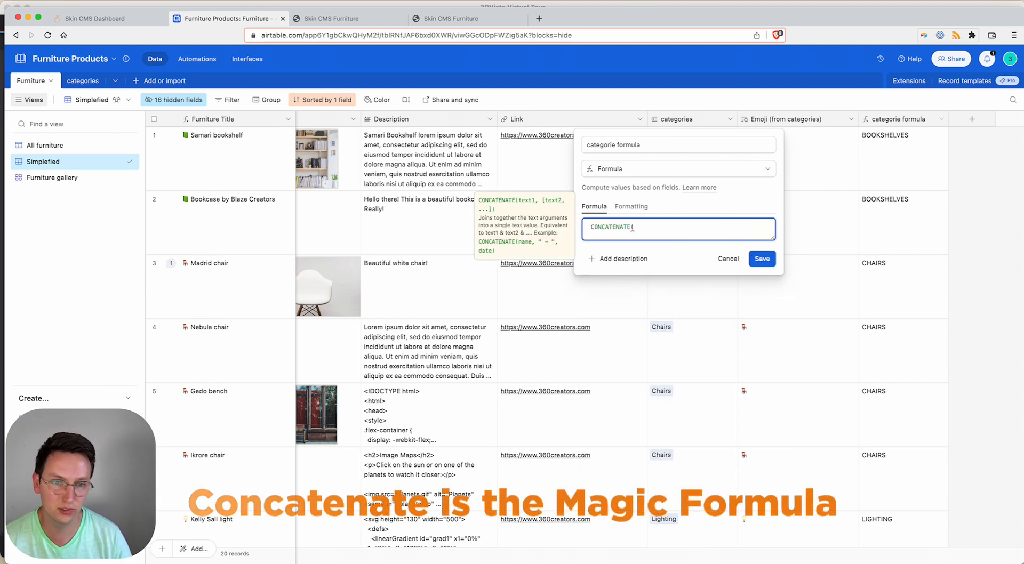
text("")
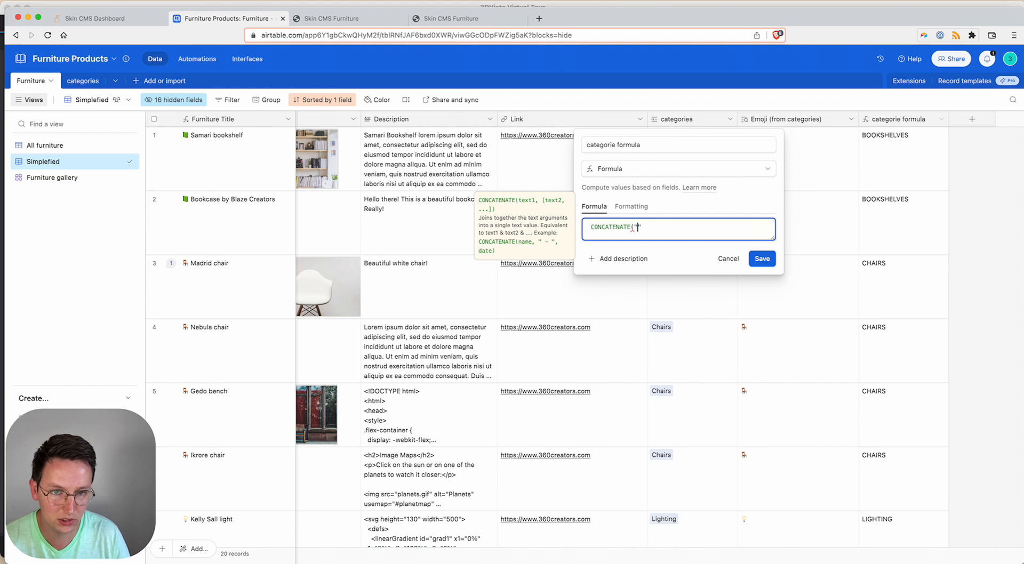
text(#)
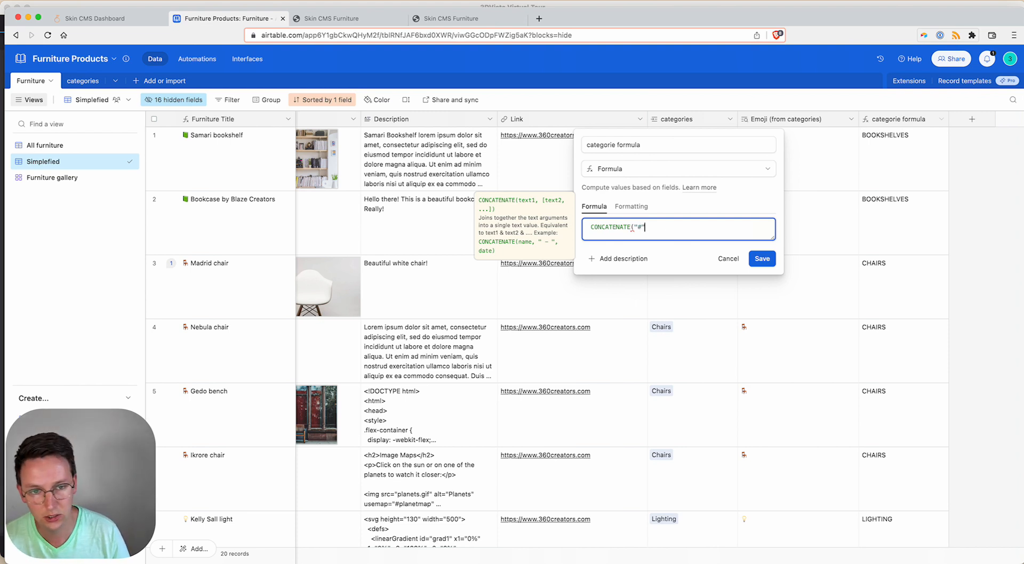
text(,)
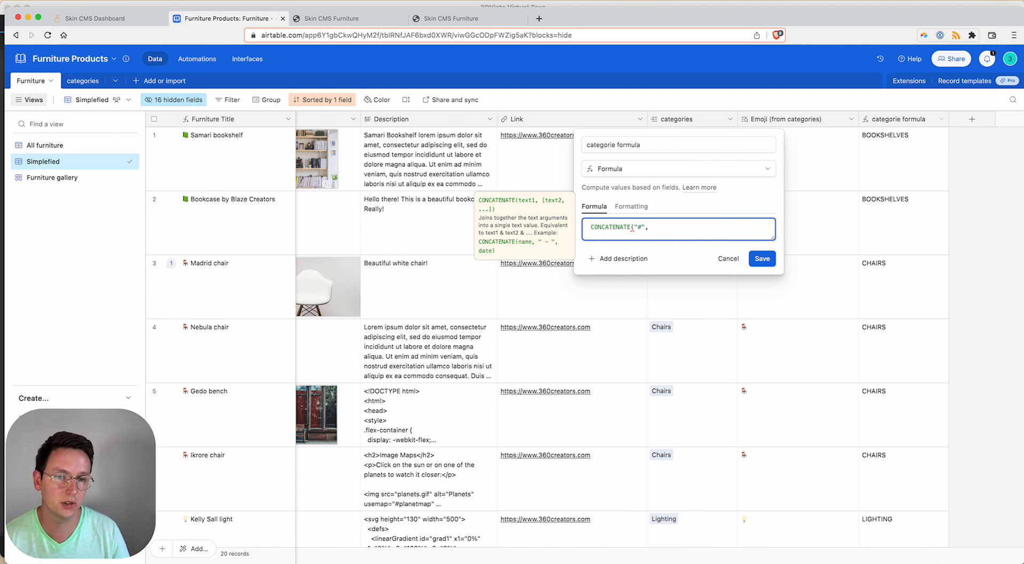
text(UPPER(categories))
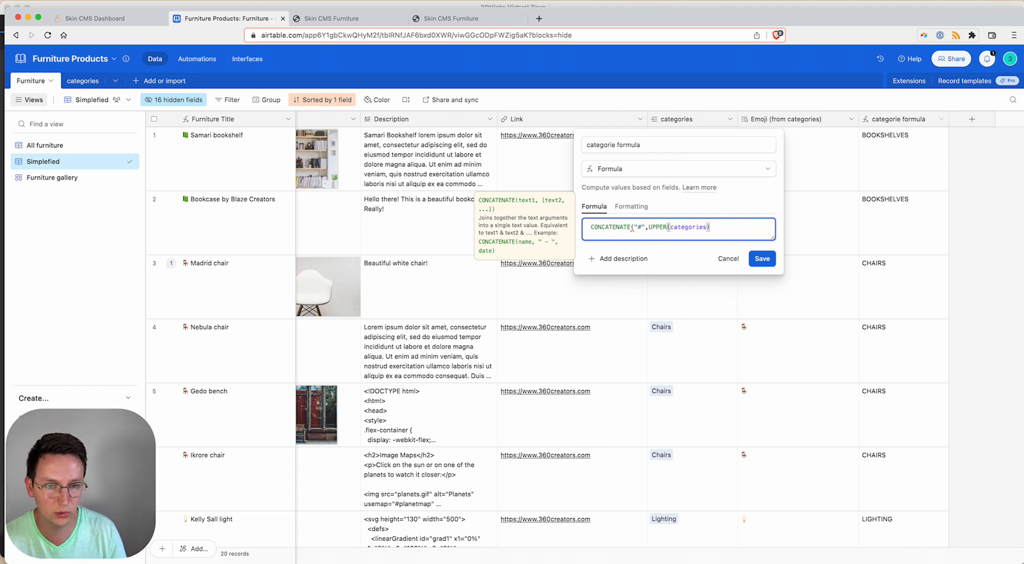
text())
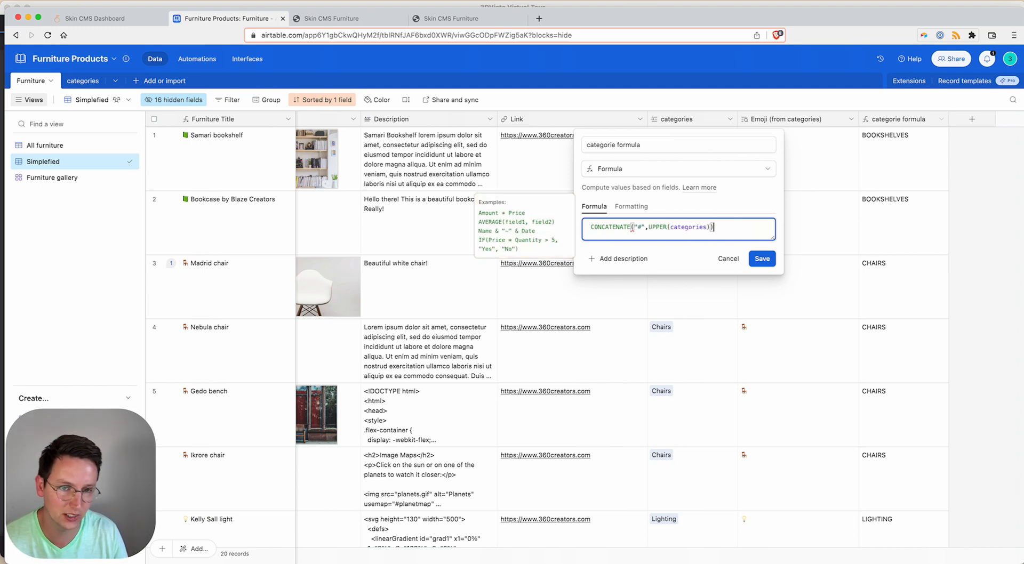
click(762, 259)
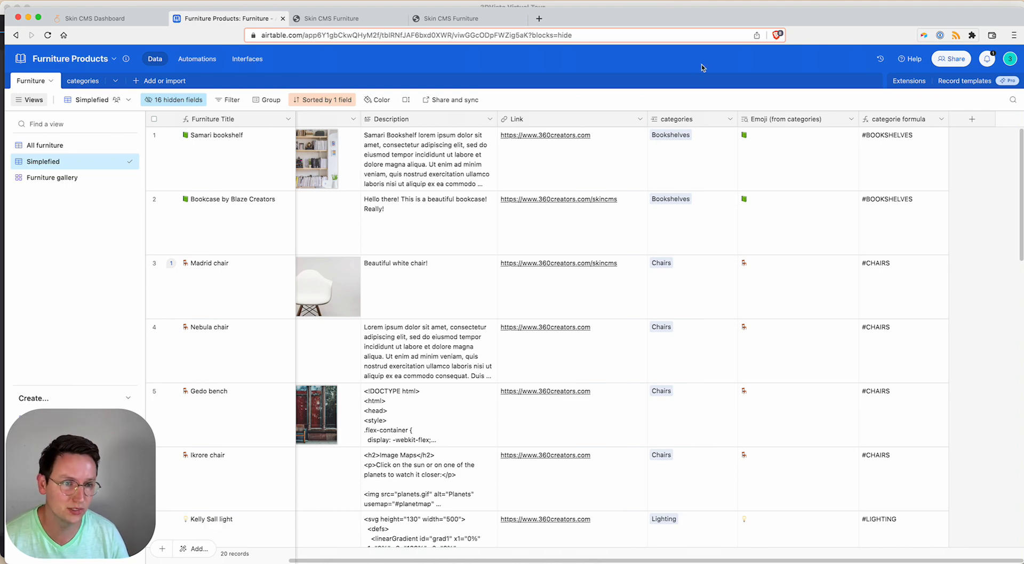
scroll(925, 336, down, 10)
scroll(920, 352, up, 10)
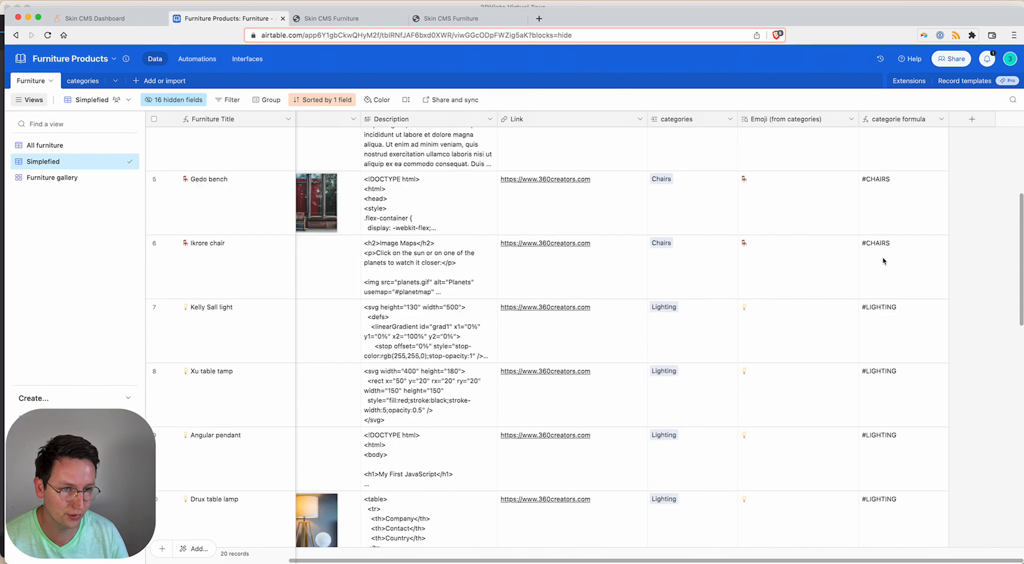
- Switch to 3DVista, preview the tour in the browser and check the category label in the Product 2 and Product 4 pop-ups
click(515, 7)
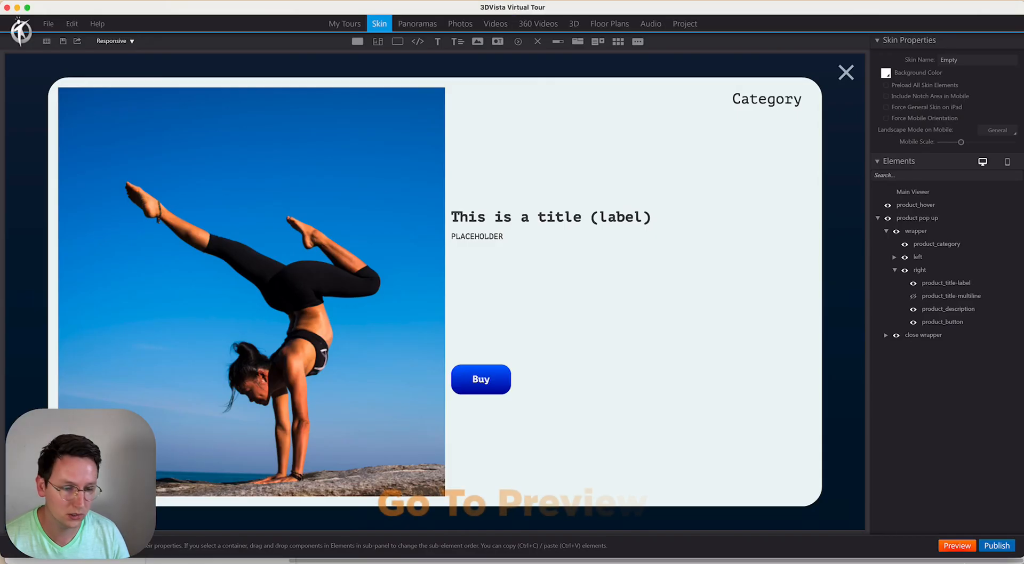
click(957, 546)
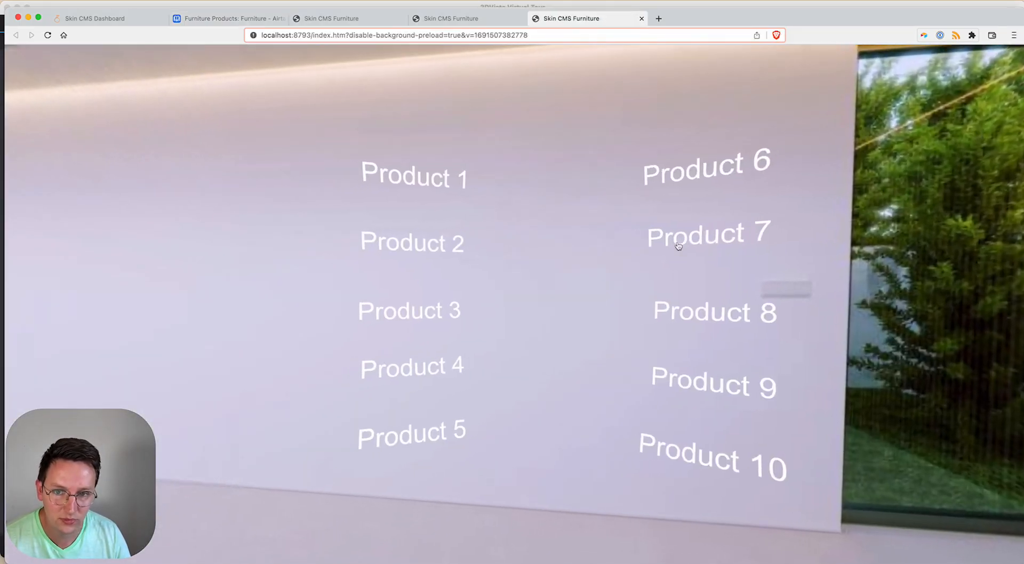
click(439, 243)
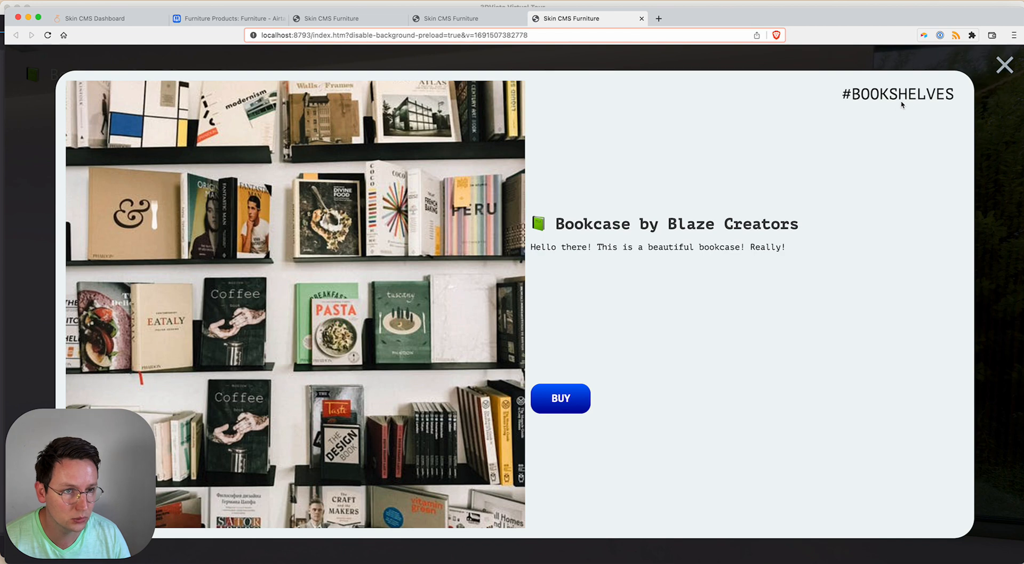
click(1004, 64)
click(432, 375)
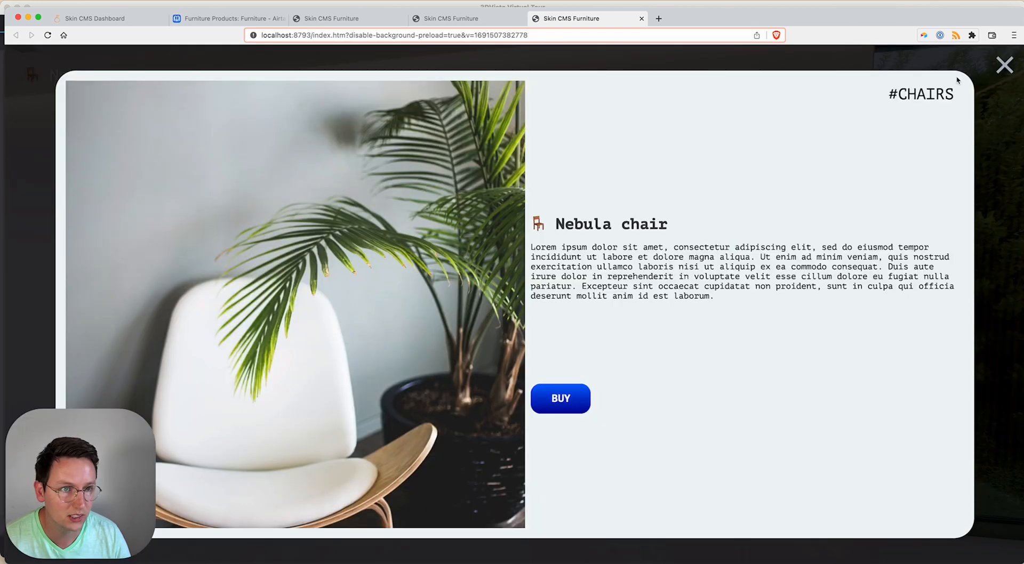
click(1004, 65)
- Check the category label in the pop-ups of Product 8 and Product 10 and return to the product wall
click(765, 305)
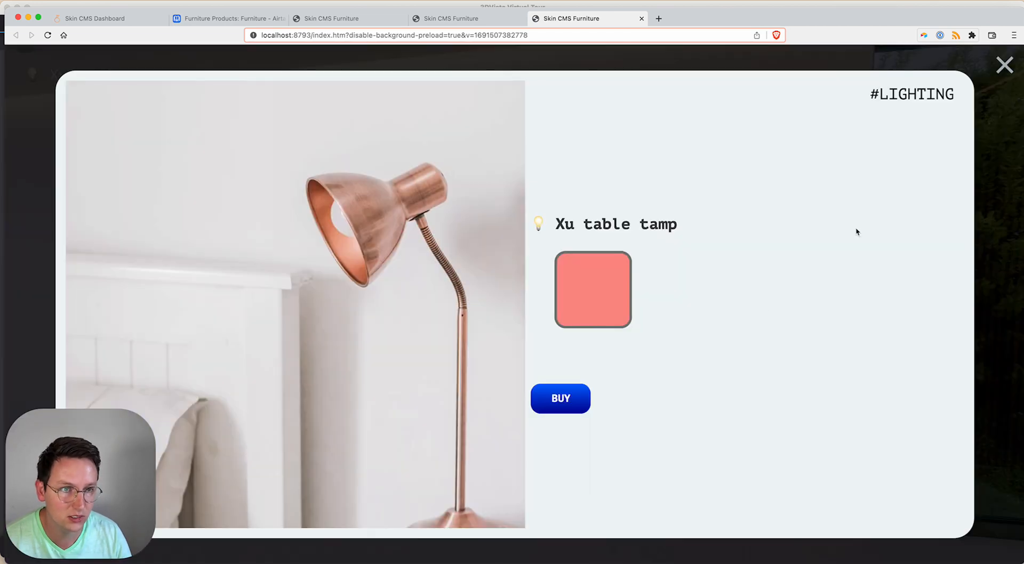
click(1005, 64)
click(728, 459)
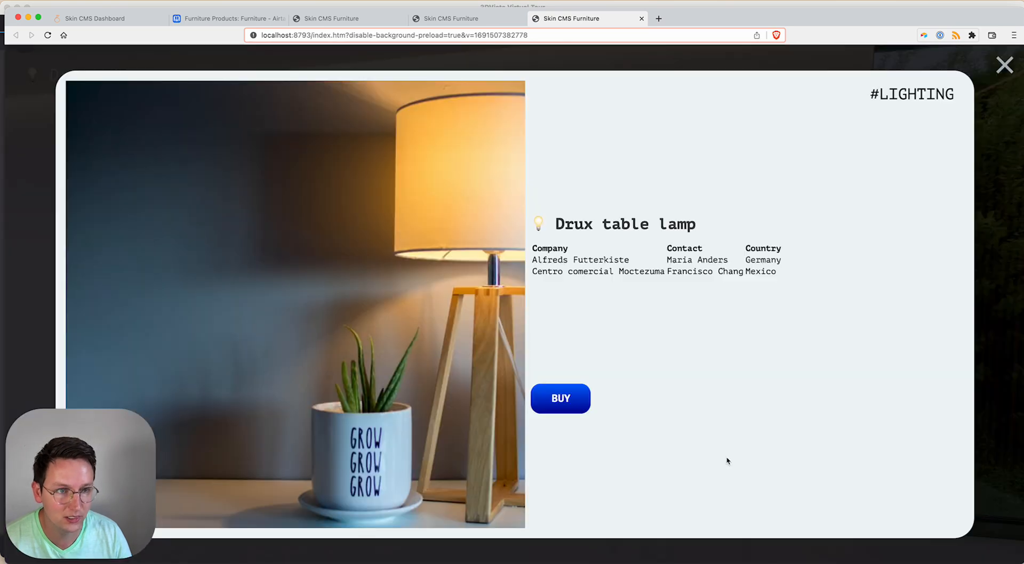
click(1002, 65)
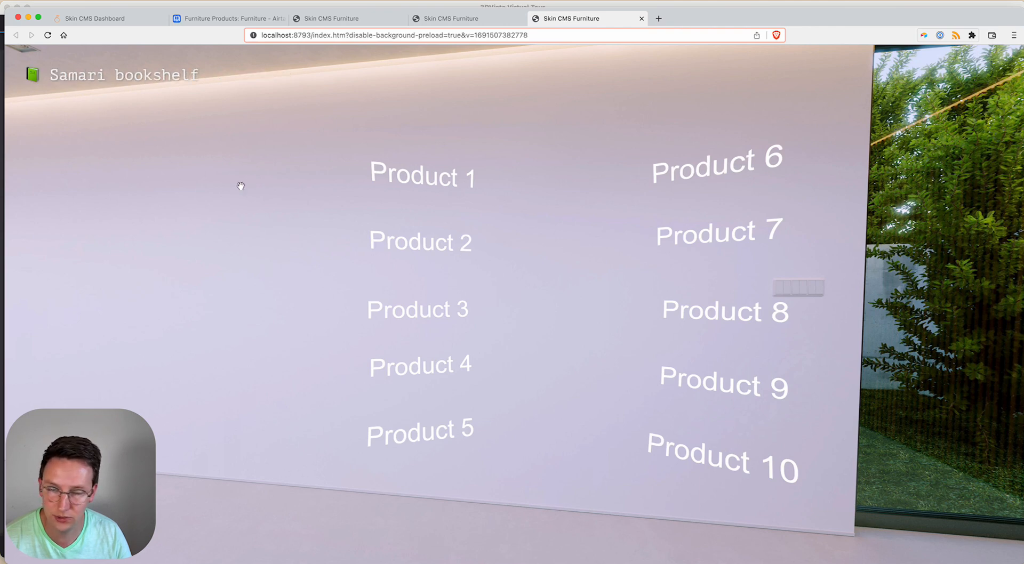
drag(240, 187, 377, 155)
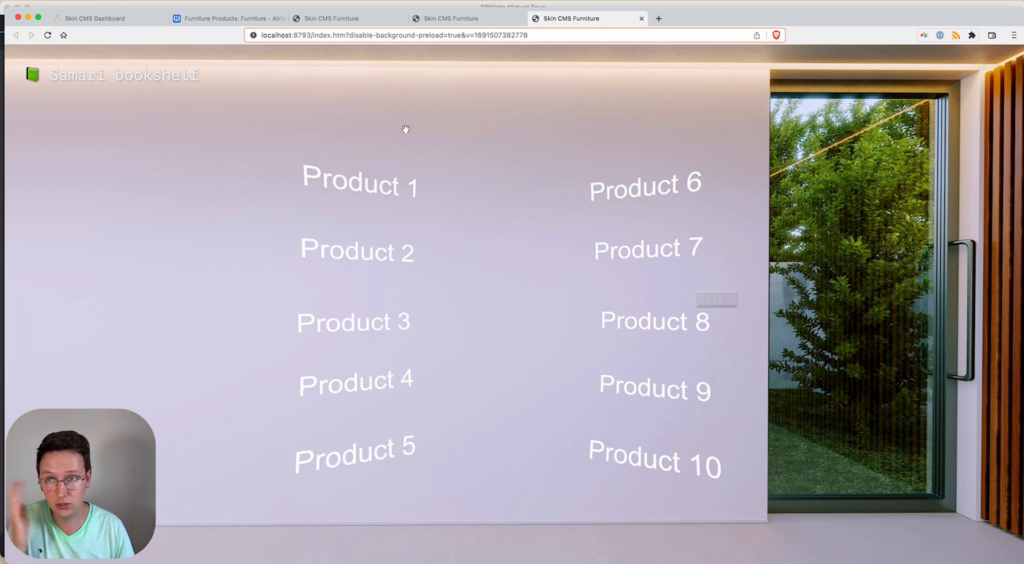
- Return to Airtable and view the fields of the categories table
click(224, 18)
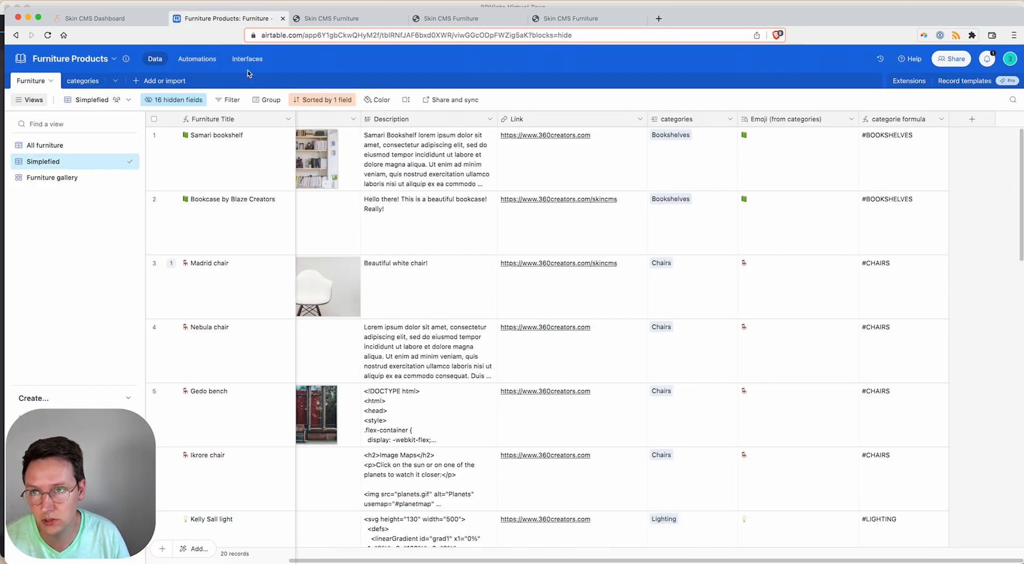
click(83, 81)
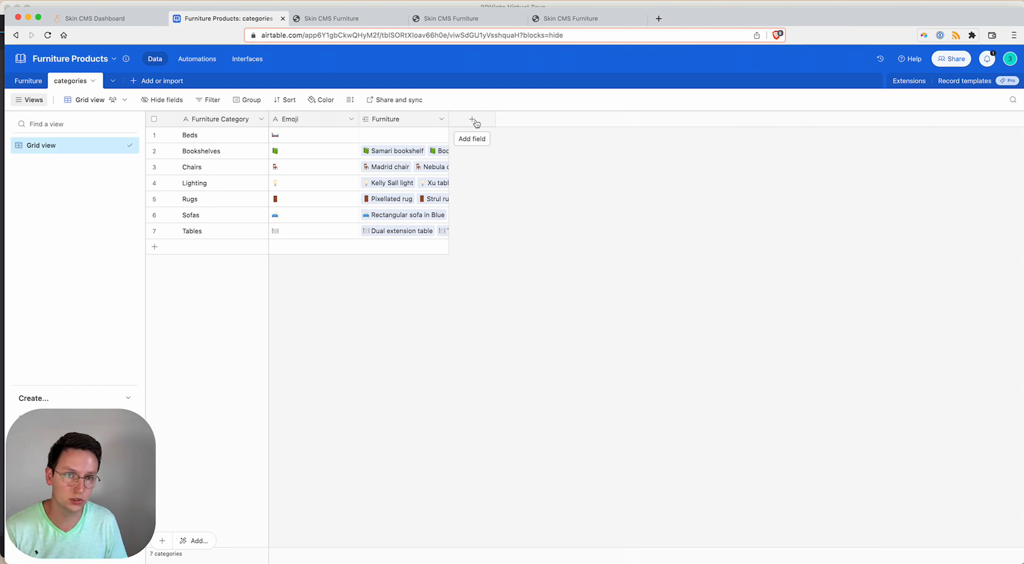
- Switch to 3DVista and inspect the product pop-up's Buy button and its right container in the skin editor
click(567, 6)
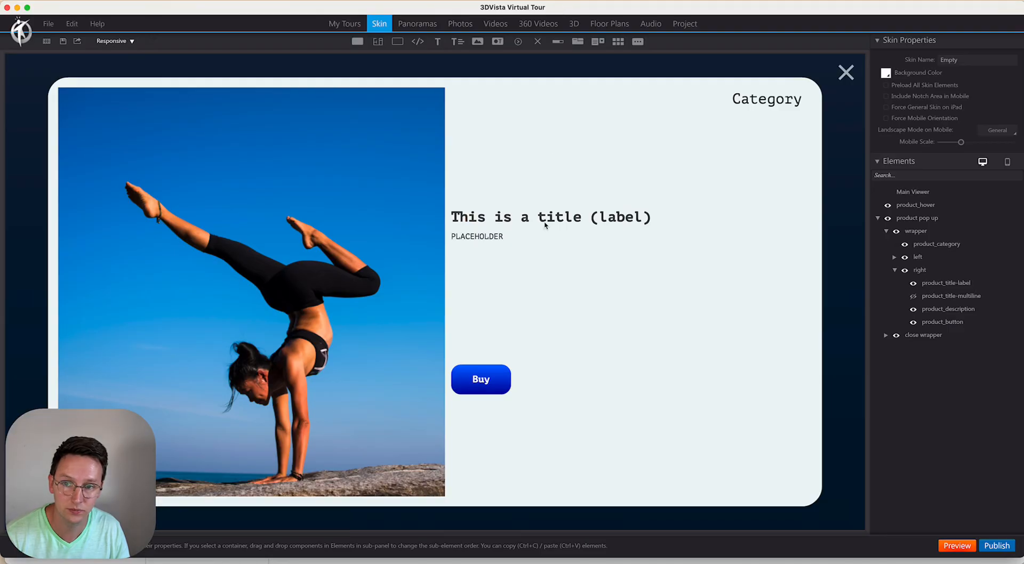
click(487, 392)
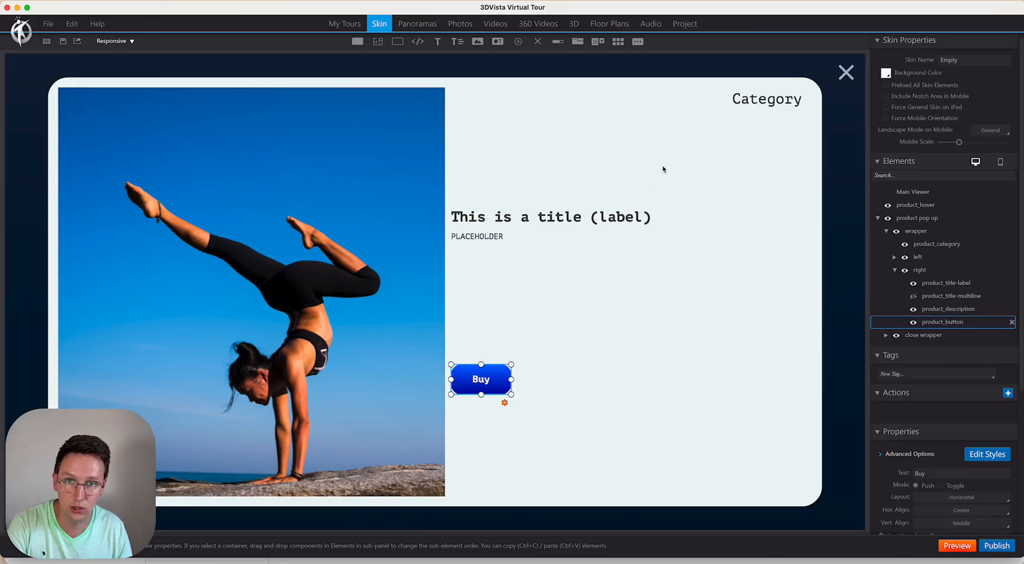
click(653, 148)
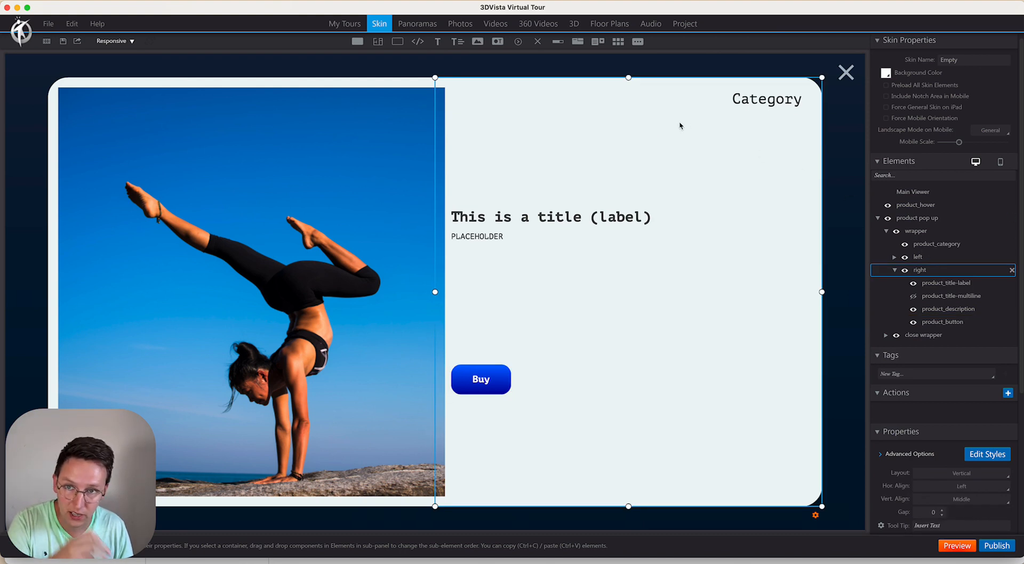